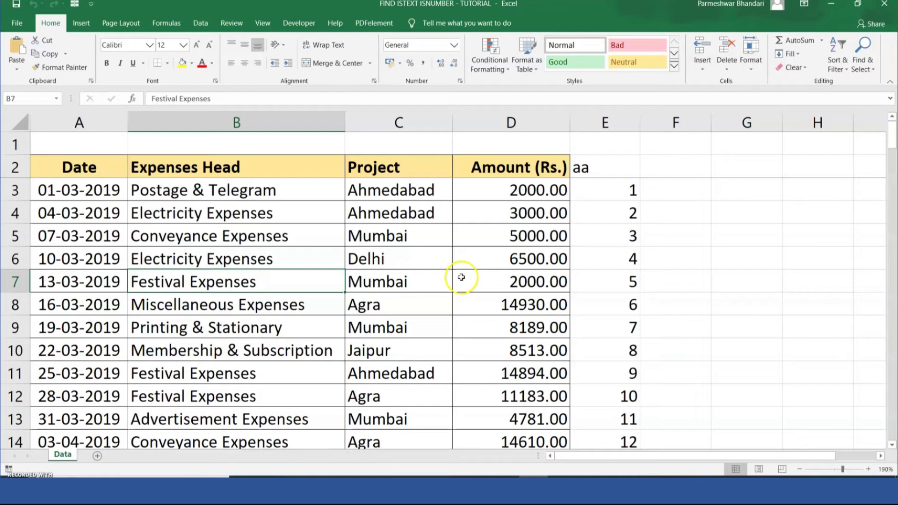
- Look over the amounts in column D, from D3 to D10, and the date in A8
click(502, 256)
drag(519, 219, 526, 306)
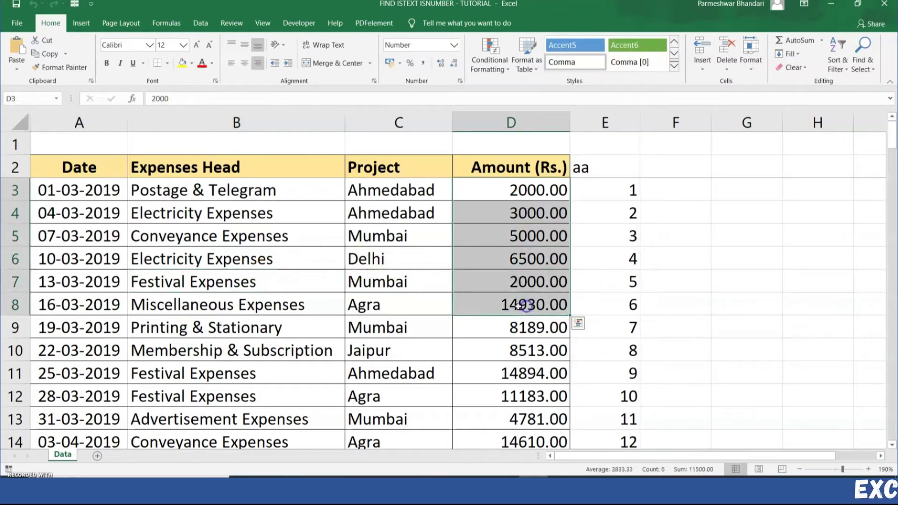
click(75, 294)
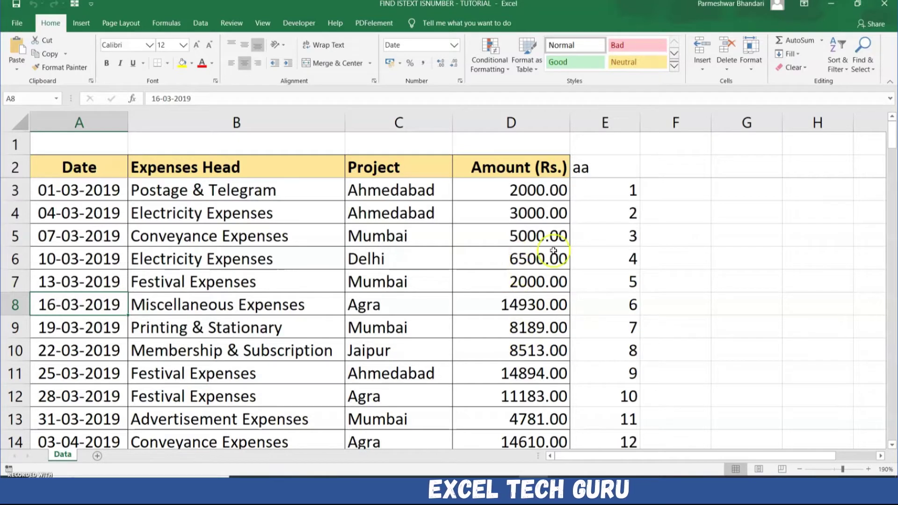
drag(525, 199, 534, 261)
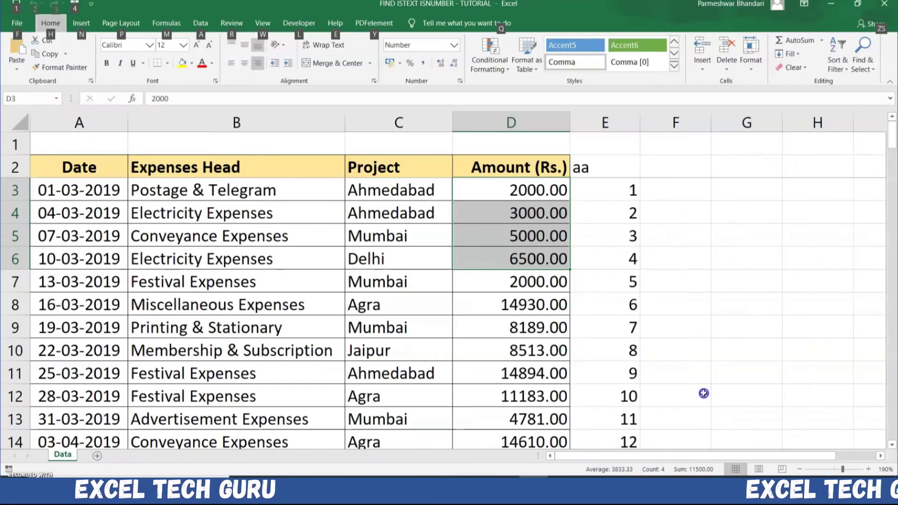
key(alt)
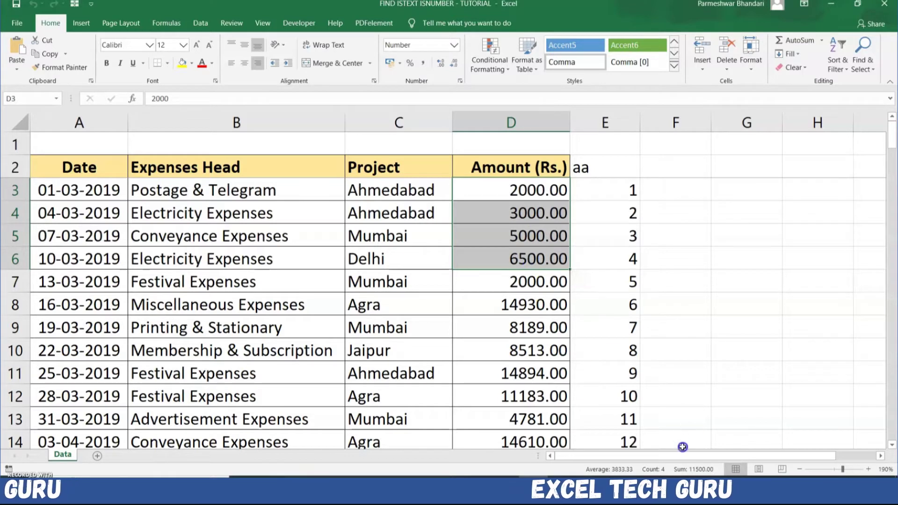
click(540, 348)
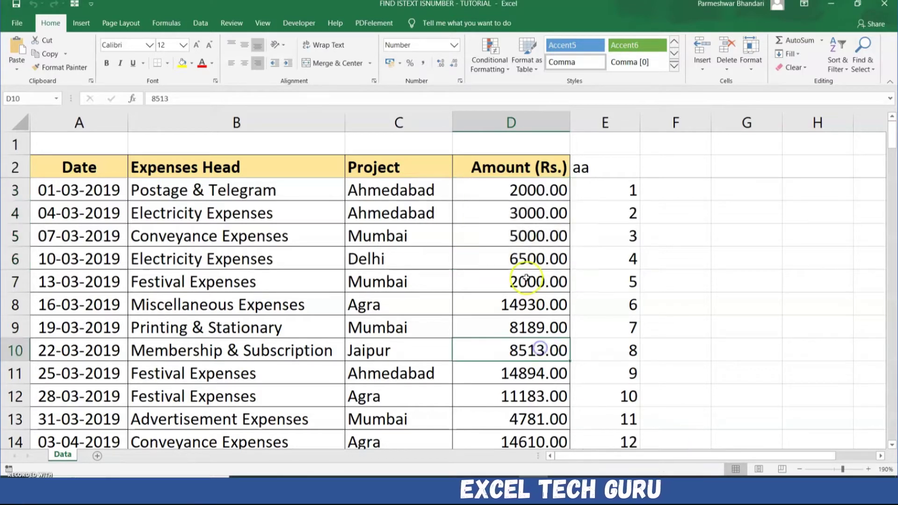
- Re-enter the 5000.00 amount in D5 so Excel flags it as text
click(528, 234)
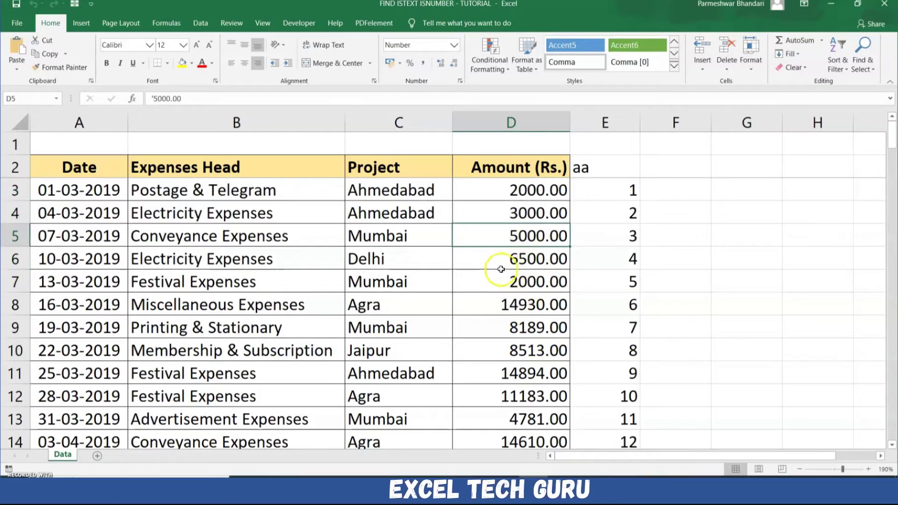
click(567, 233)
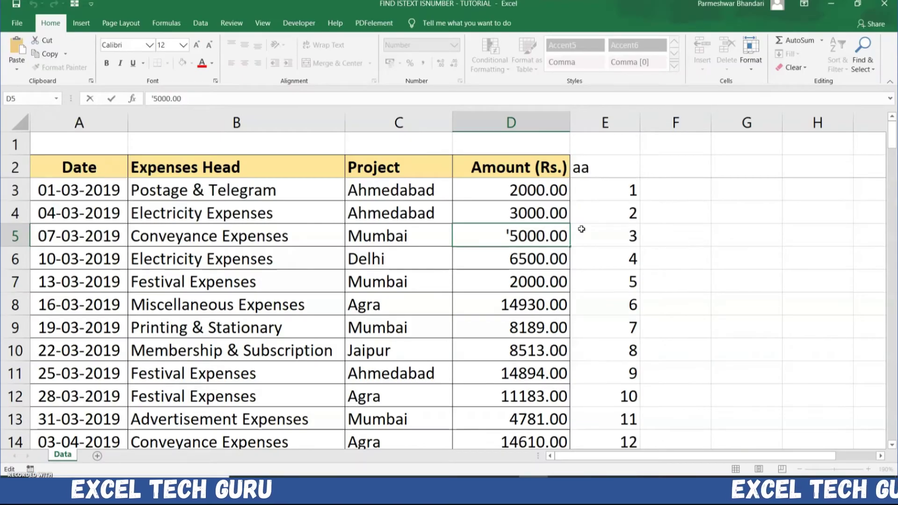
click(492, 286)
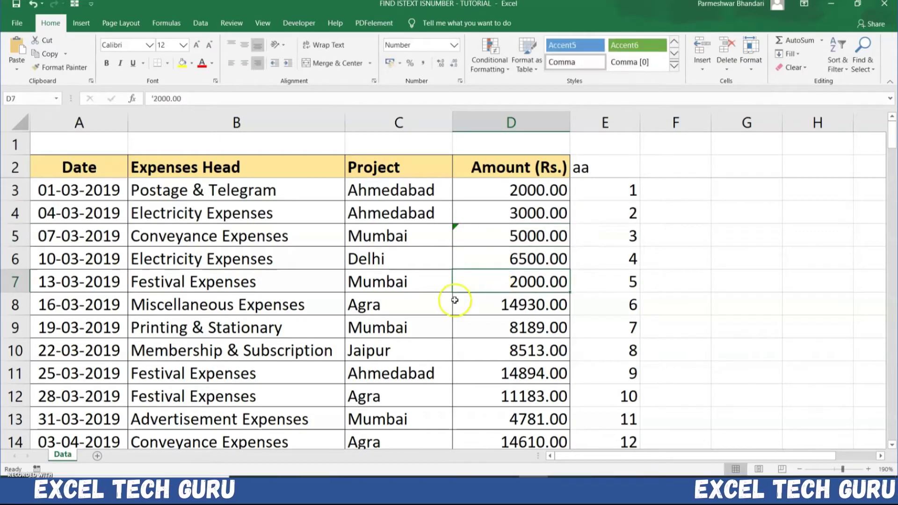
- Check the dates in column A, including 16-03-2019 in A8 and 10-03-2019 in A6
click(109, 310)
click(80, 354)
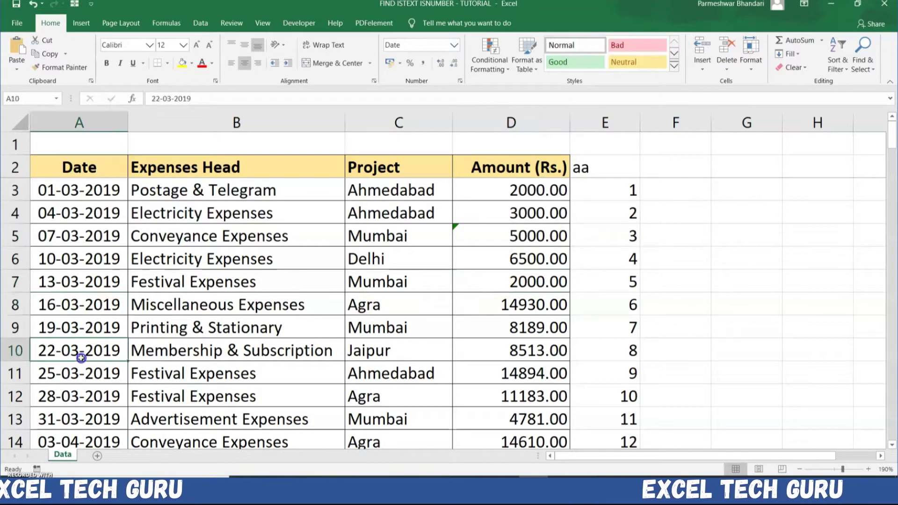
click(72, 295)
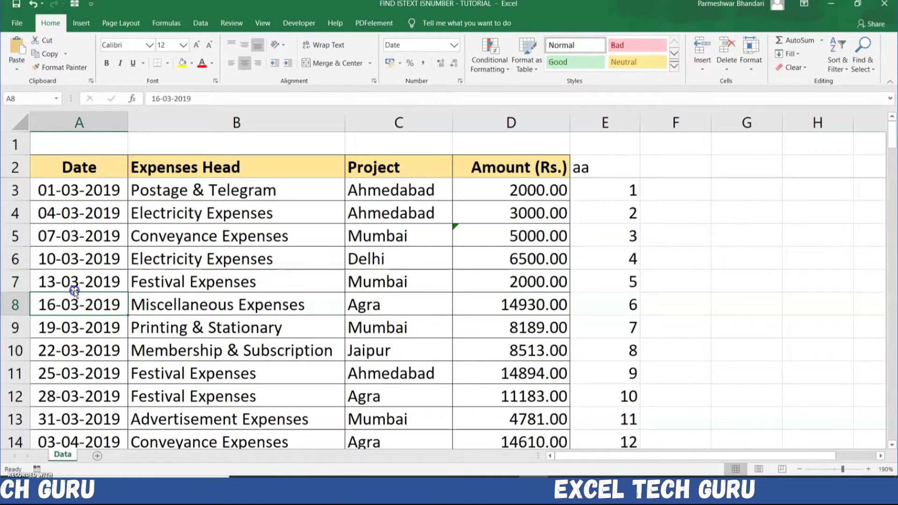
click(114, 248)
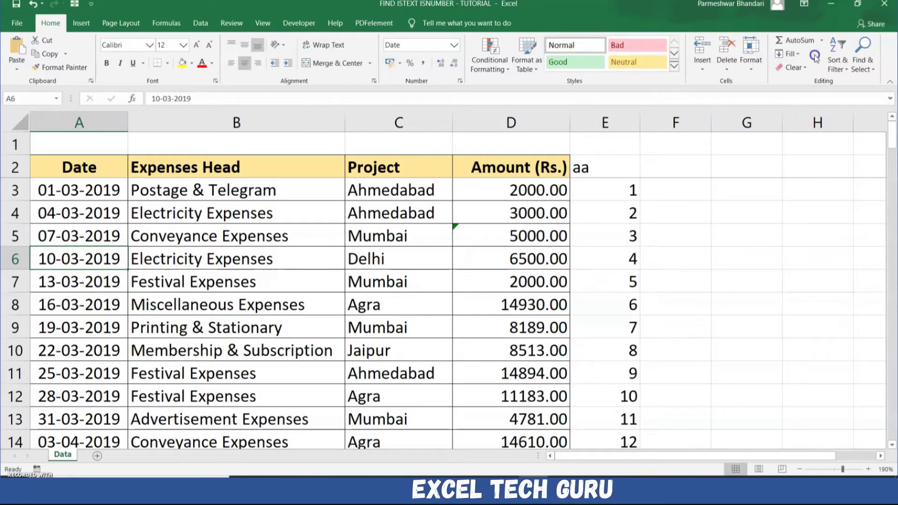
click(835, 46)
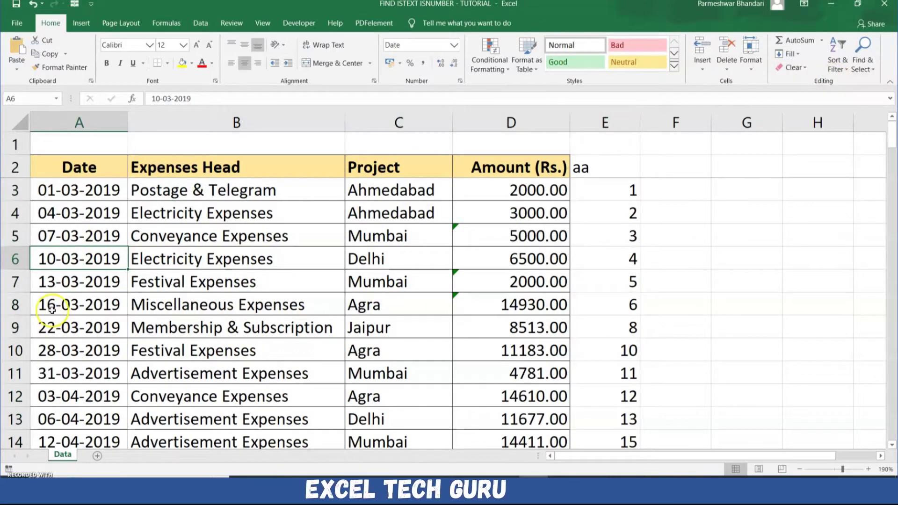
- Sort the table by date, oldest to newest, and check the reordered dates in A7 to A9
click(50, 305)
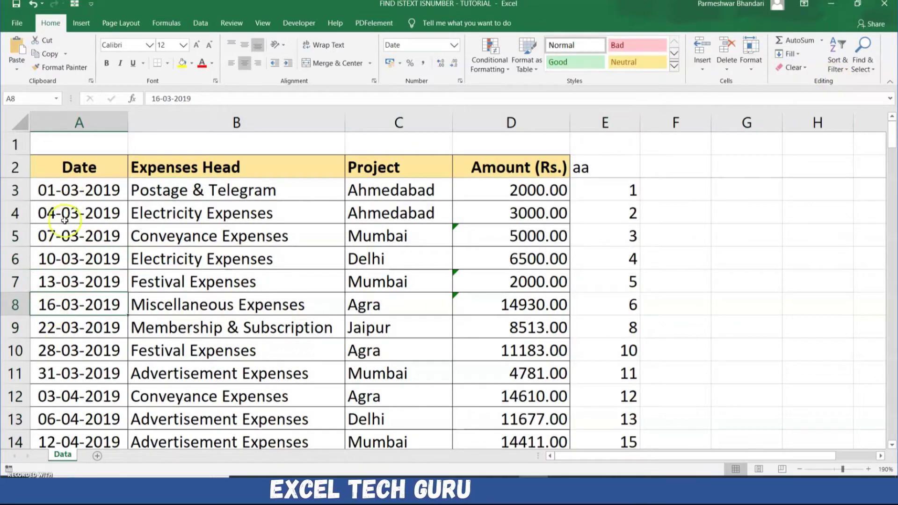
click(608, 323)
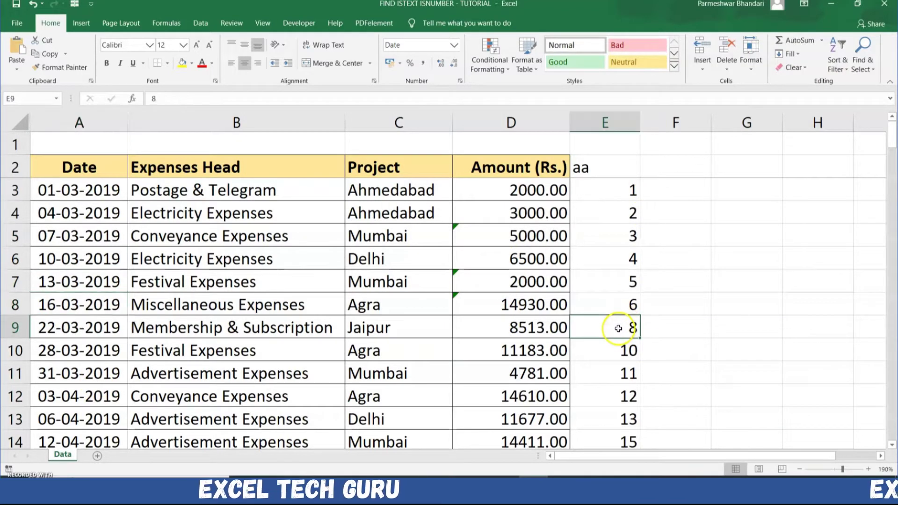
click(625, 353)
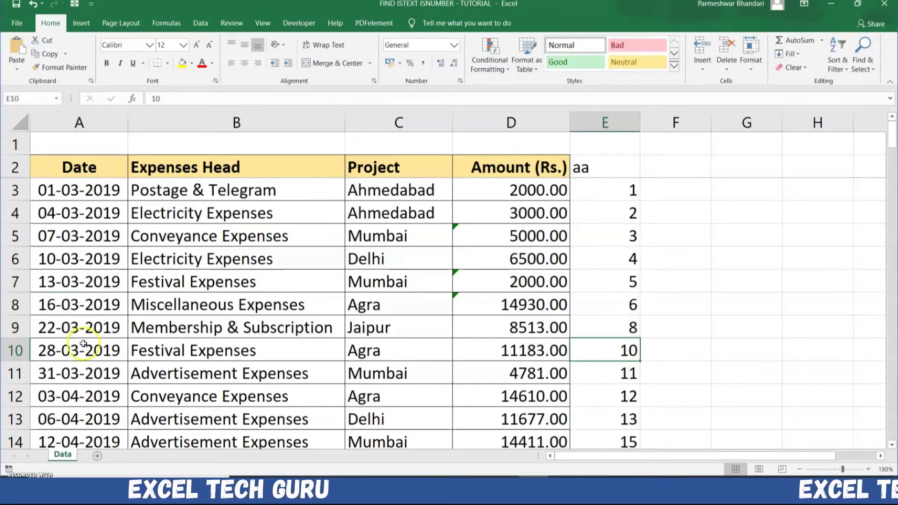
click(108, 343)
click(104, 337)
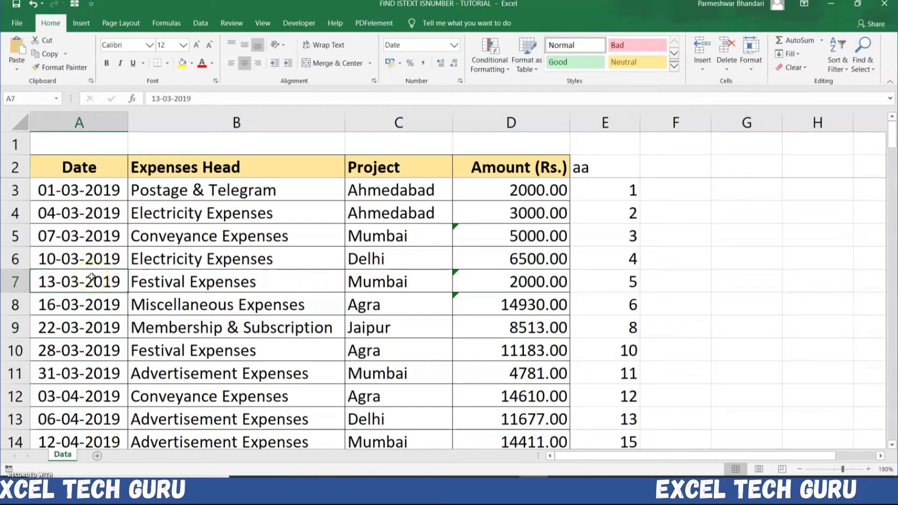
drag(92, 277, 84, 327)
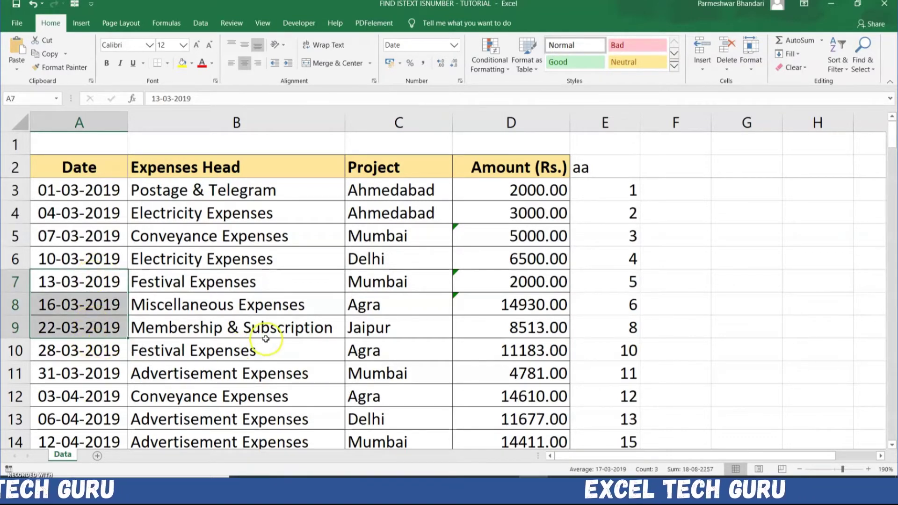
- Compare the text date 19-03-2019 in A124 with 14-12-2019 in A123 at the bottom
scroll(268, 333, down, 9)
scroll(268, 333, down, 20)
scroll(269, 338, down, 6)
scroll(269, 337, down, 2)
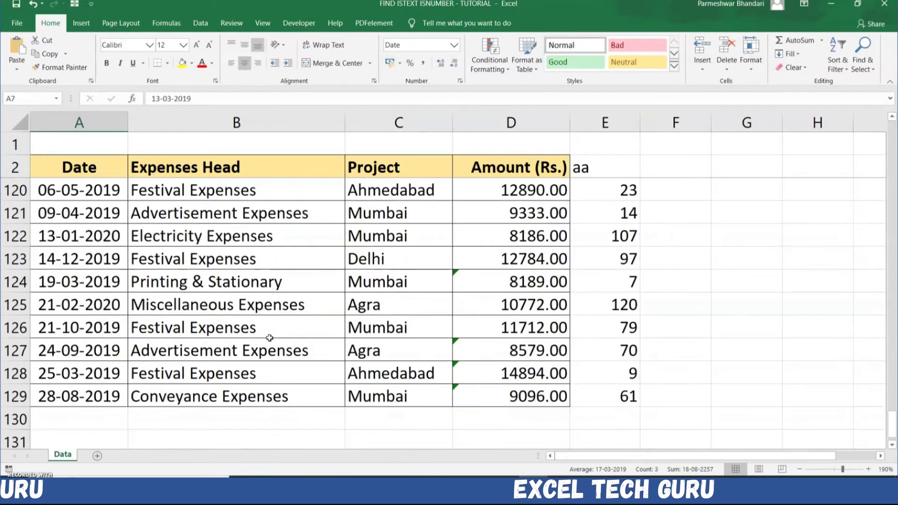
click(74, 286)
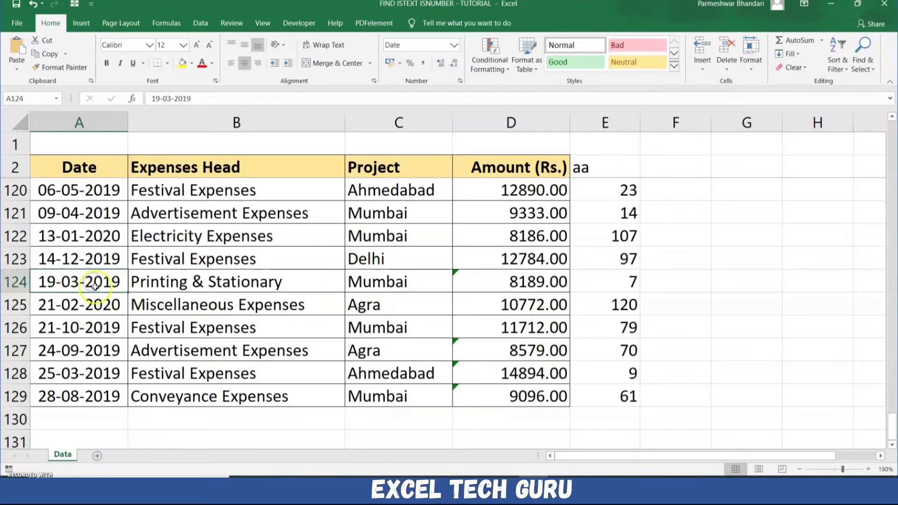
click(92, 263)
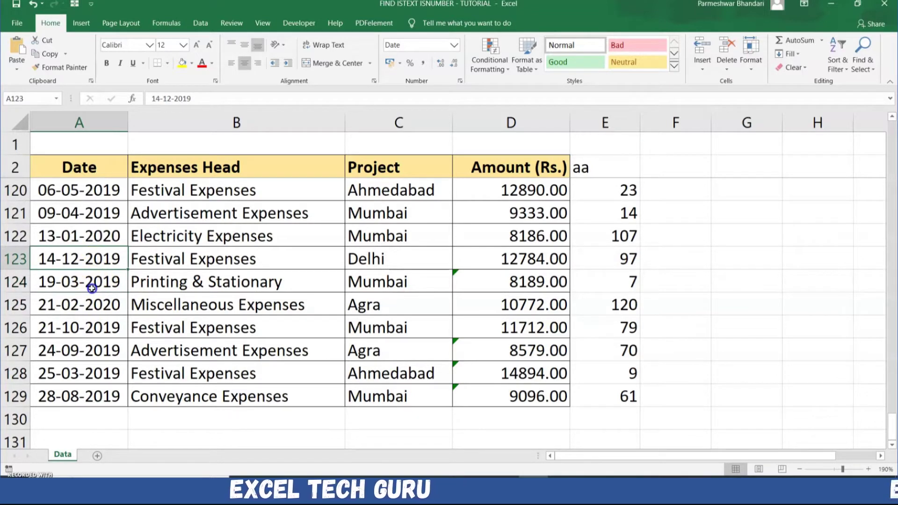
click(91, 289)
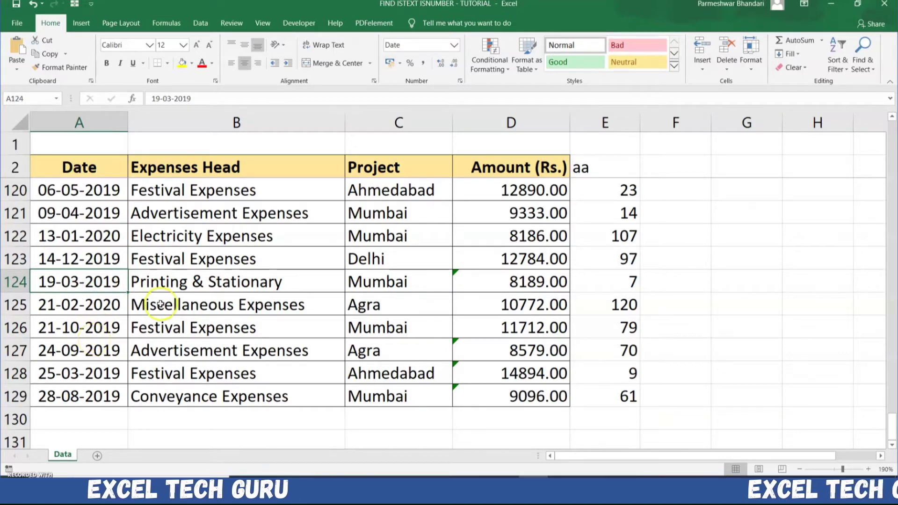
scroll(154, 303, up, 3)
scroll(155, 303, up, 20)
scroll(152, 304, up, 15)
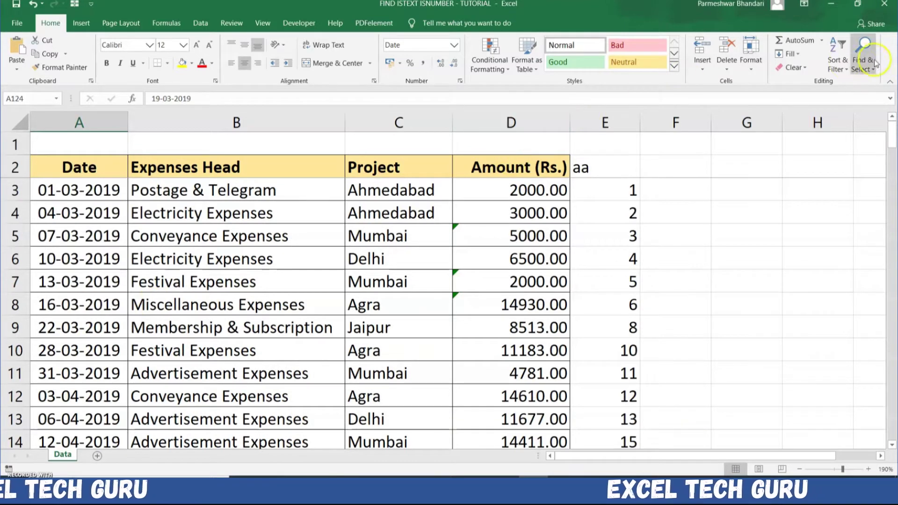
click(837, 60)
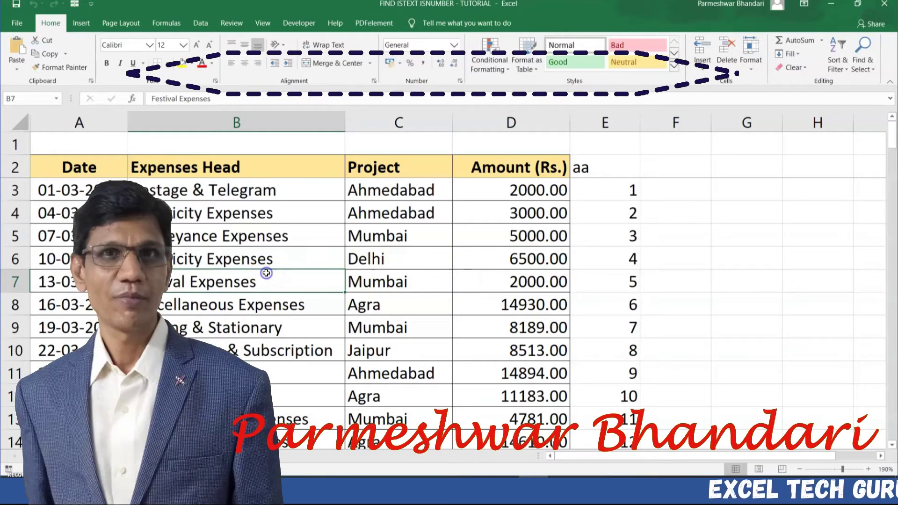
- Check the restored table by selecting amounts D3 to D5 and the date in A8
drag(514, 190, 514, 235)
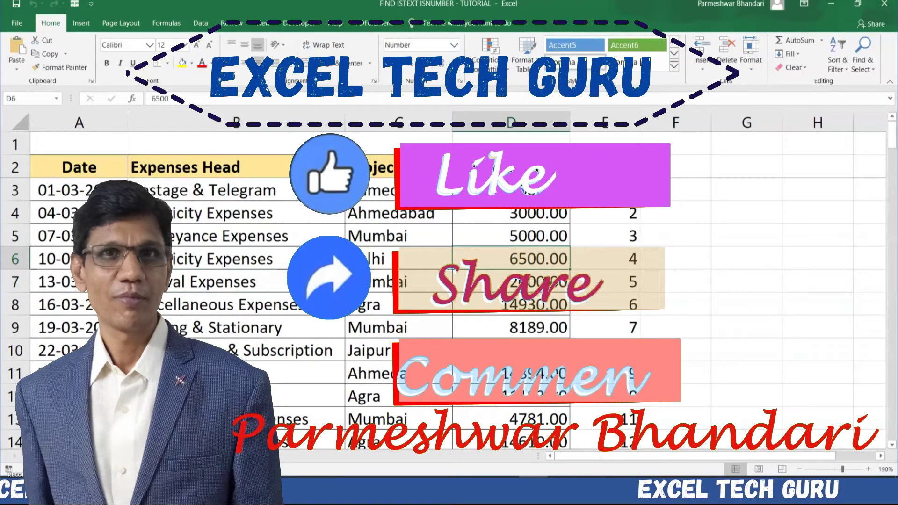
click(79, 305)
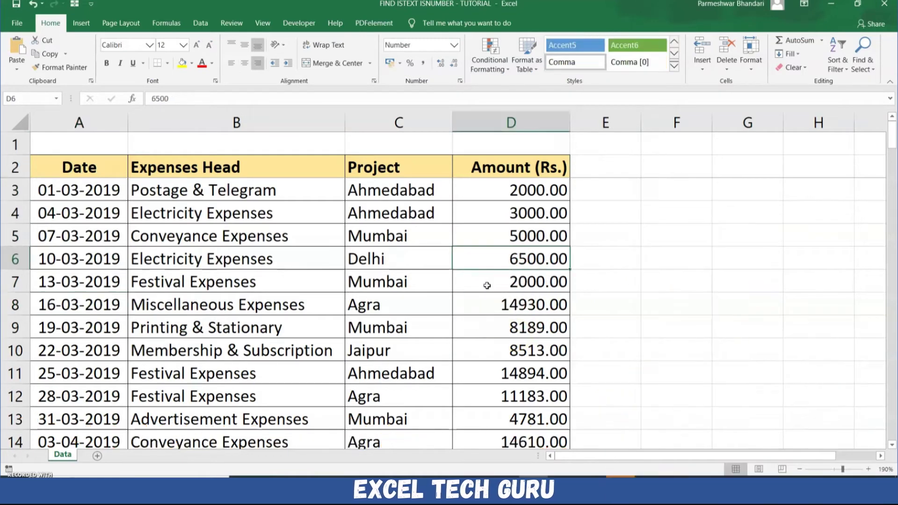
- Enter =ISTEXT(D3) in E3 and fill it down column E
click(556, 298)
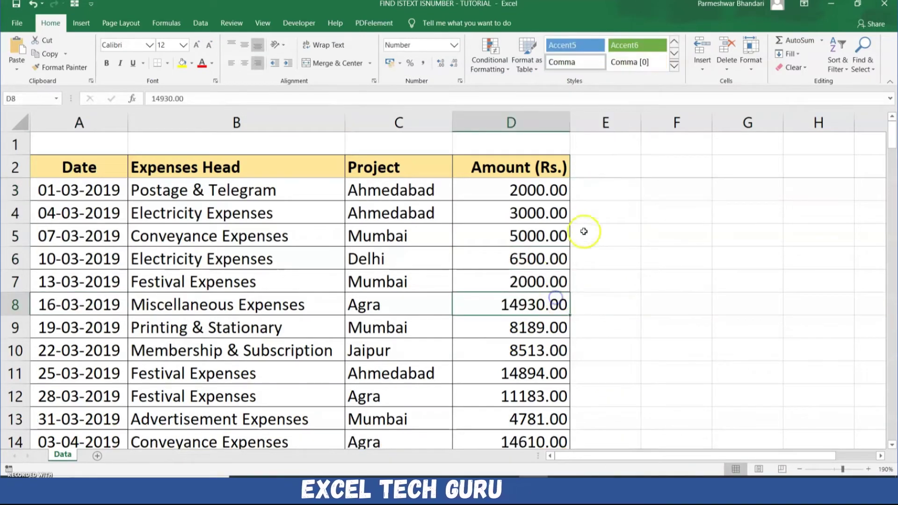
click(610, 193)
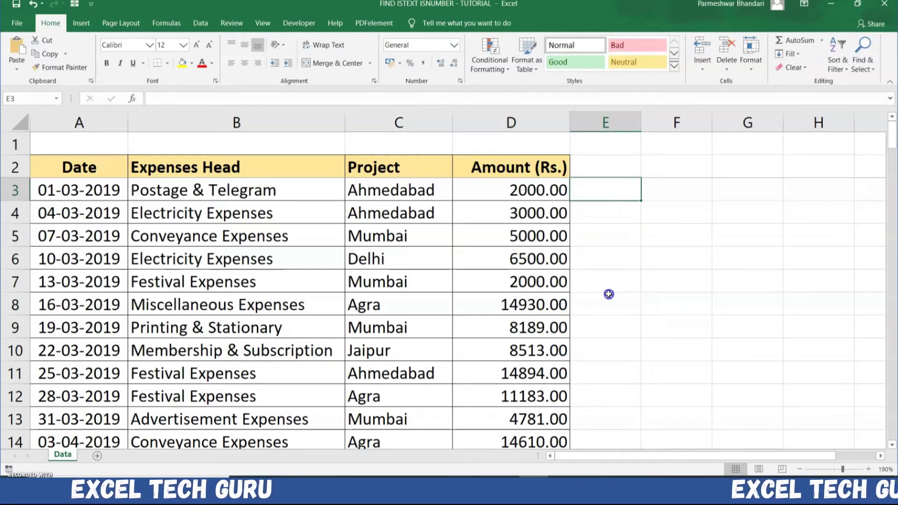
text(=)
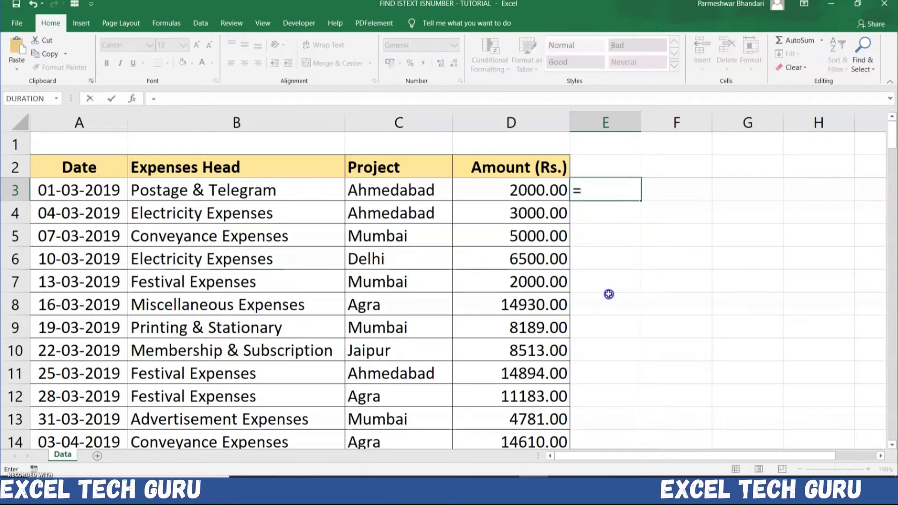
text(istext)
key(Tab)
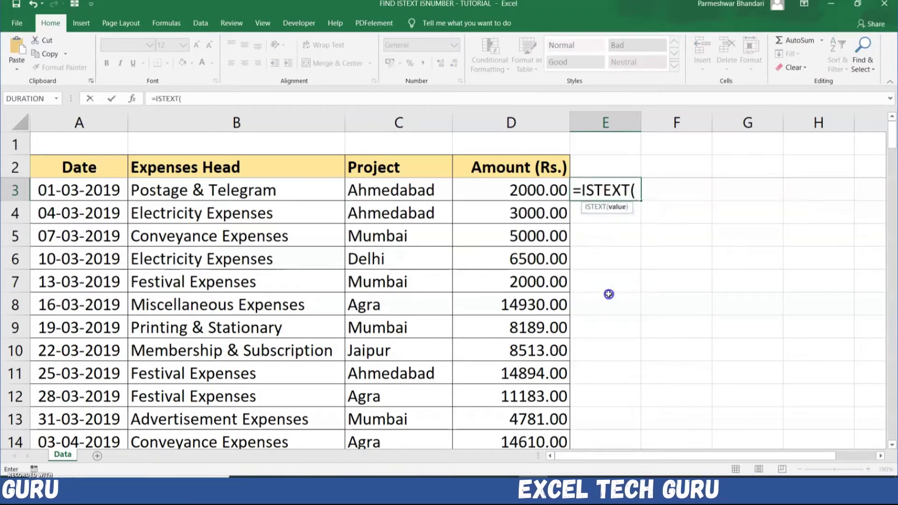
click(541, 188)
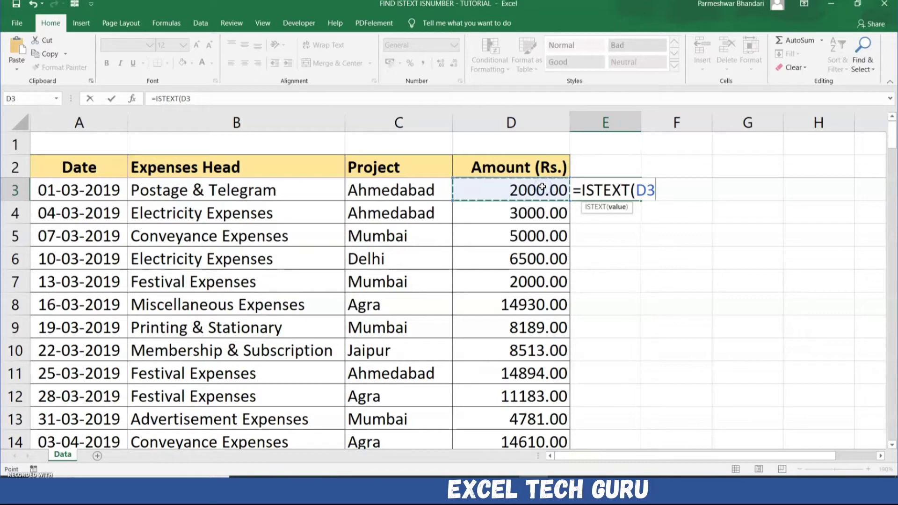
key(Return)
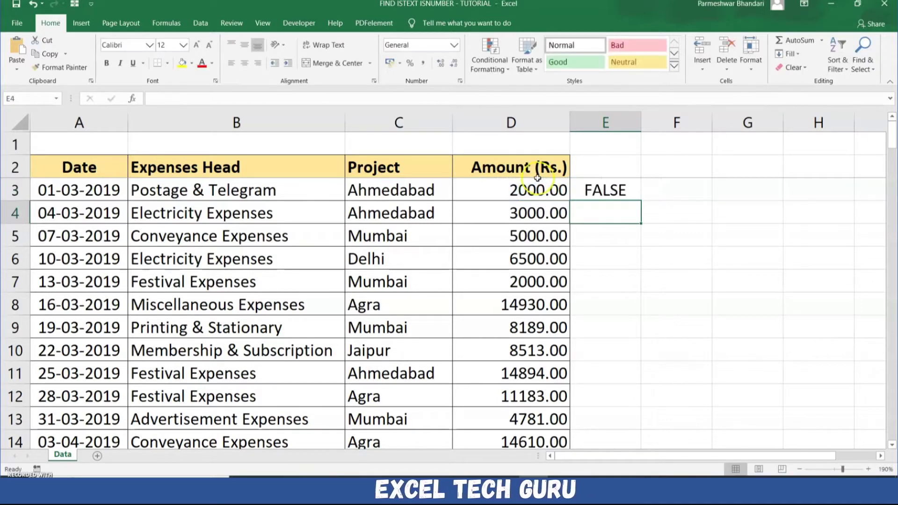
click(607, 189)
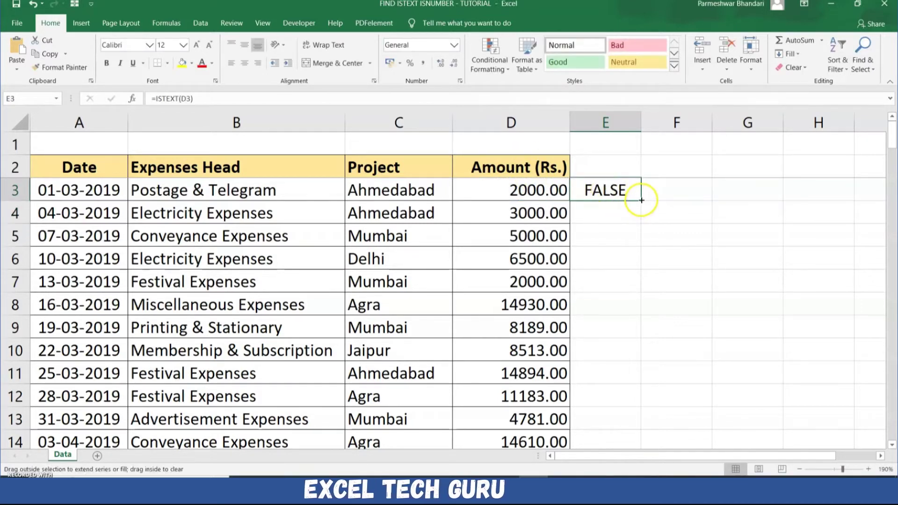
double_click(641, 204)
- Compare amounts such as 5000.00 and 14930.00 with their TRUE results in column E
click(594, 258)
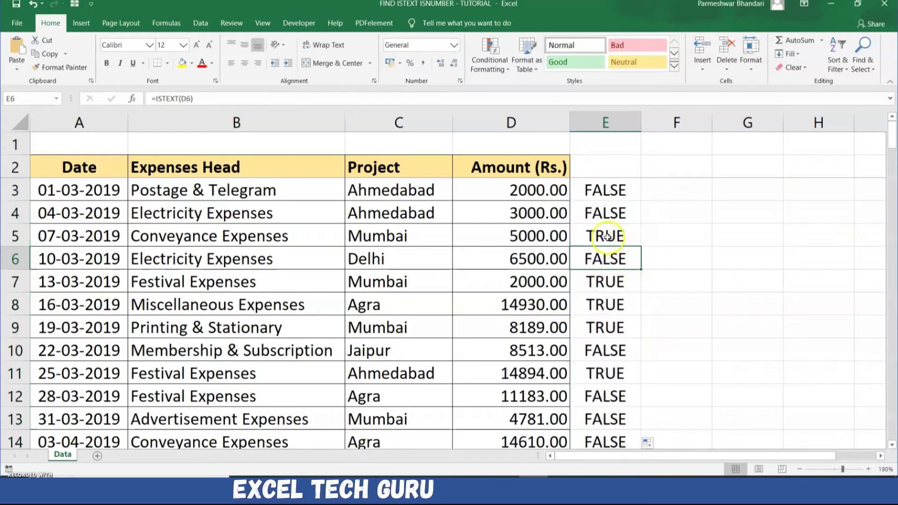
drag(523, 236, 585, 234)
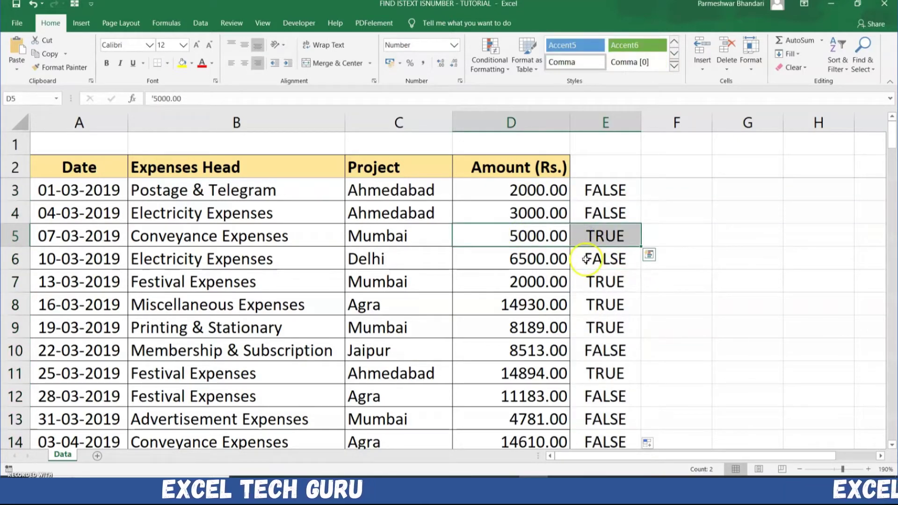
click(543, 235)
click(598, 235)
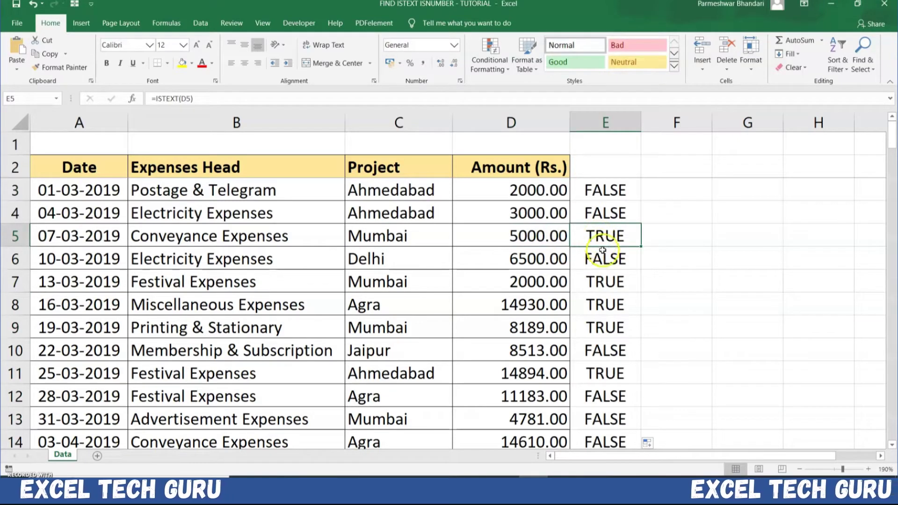
click(540, 305)
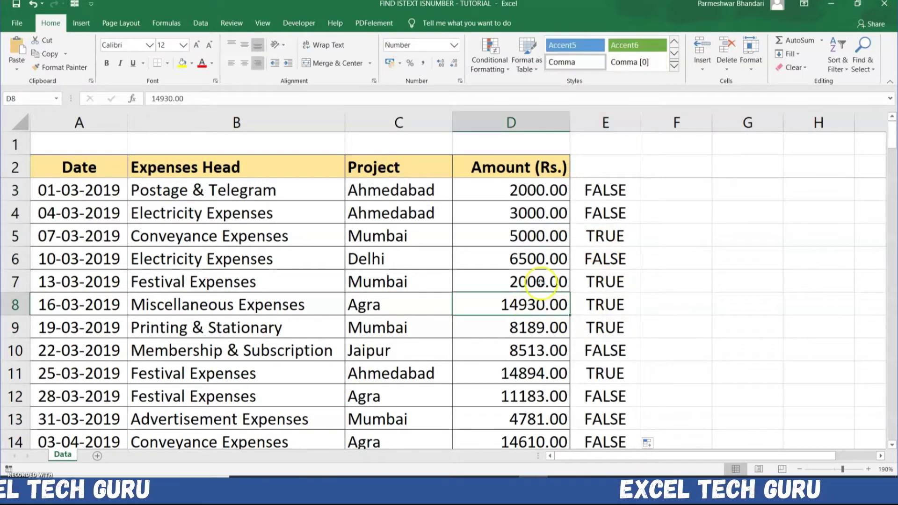
drag(543, 282, 594, 304)
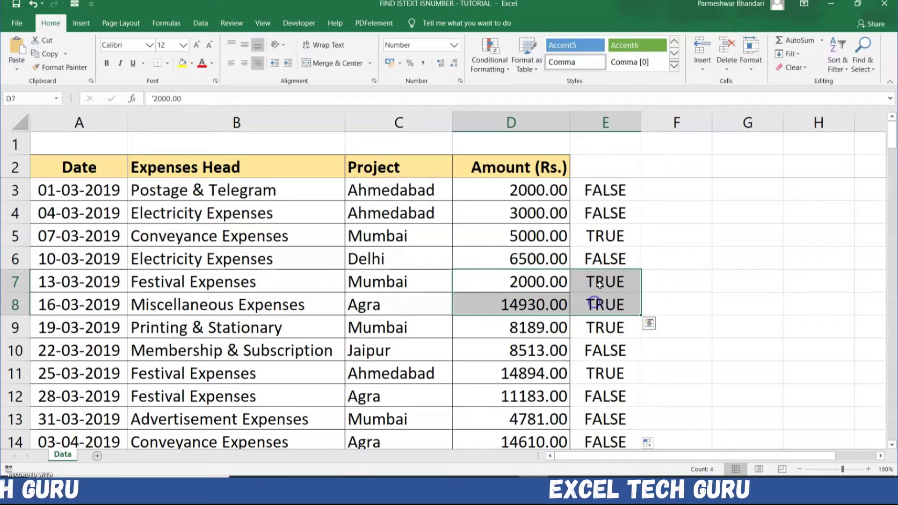
click(610, 253)
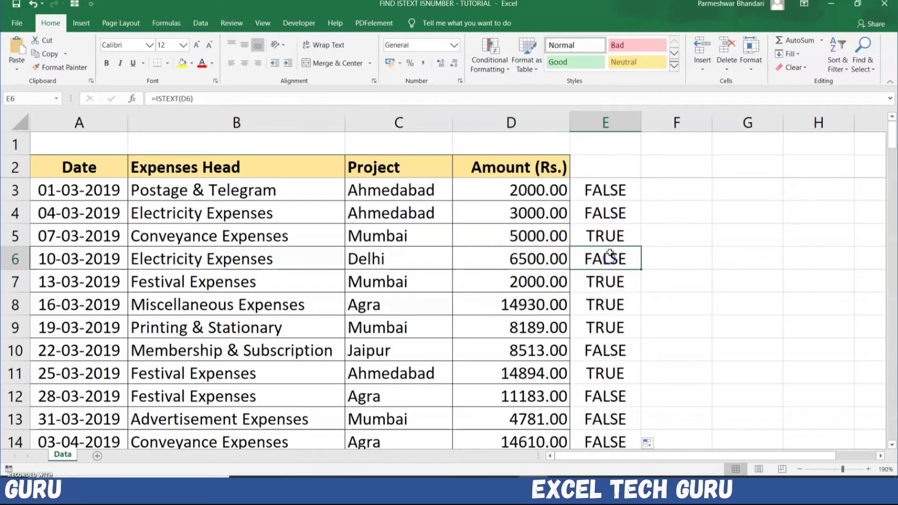
click(660, 190)
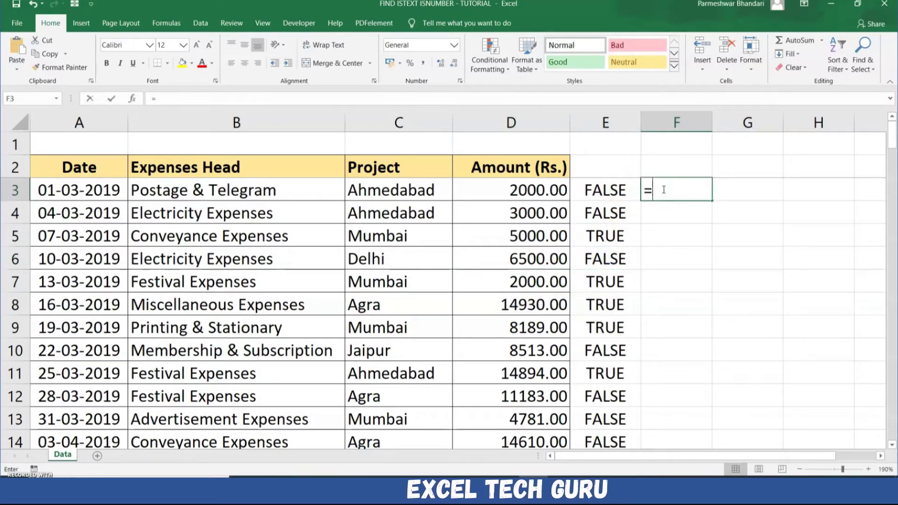
- Enter =ISNUMBER(D3) in F3 and fill it down column F
text(=isn)
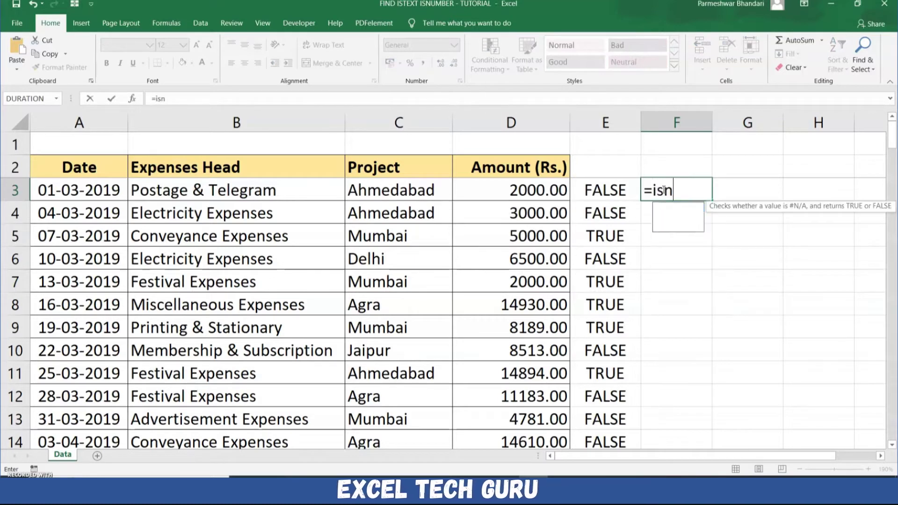
text(u)
key(Tab)
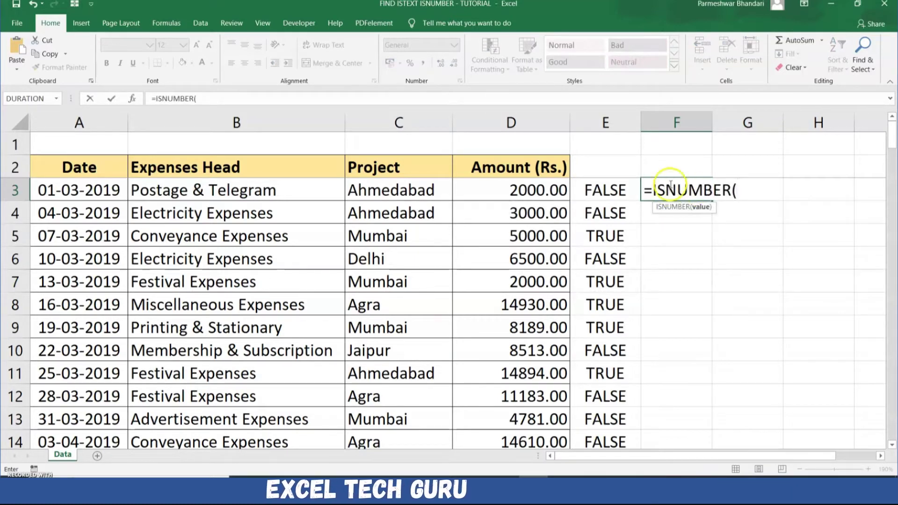
click(518, 186)
text())
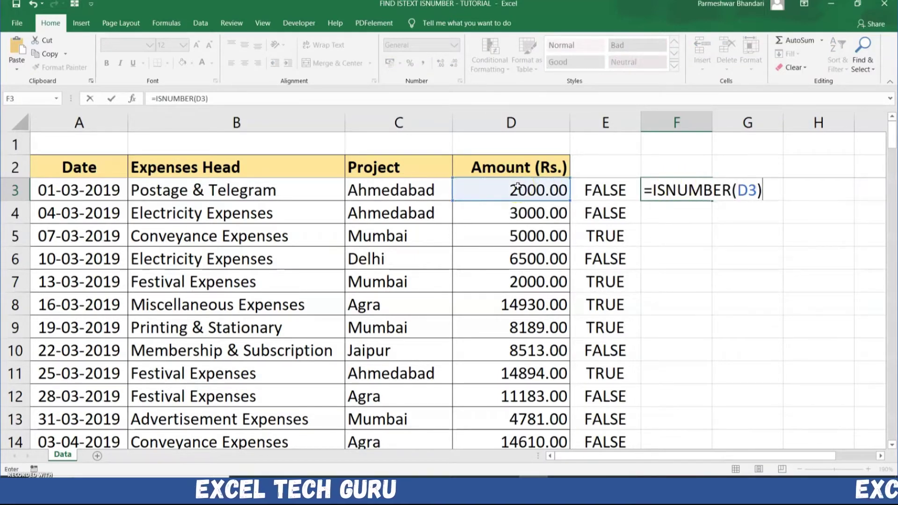
key(Return)
click(662, 193)
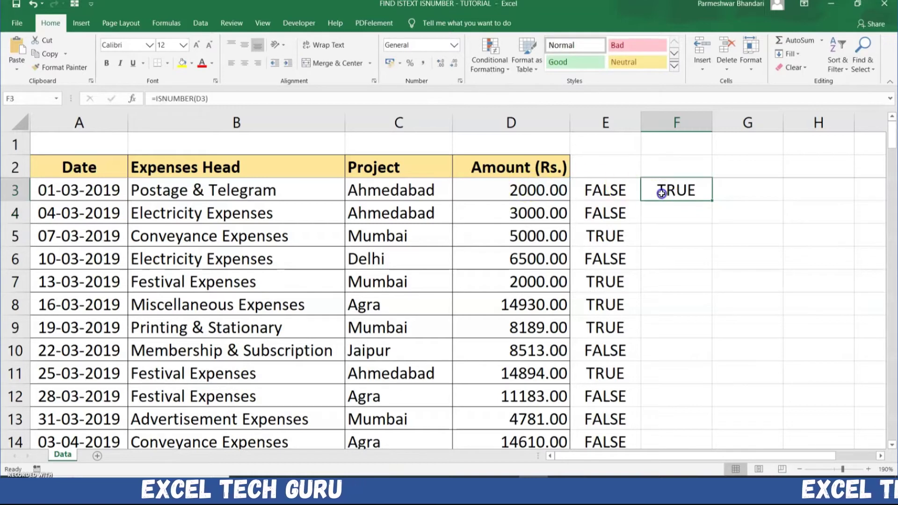
double_click(712, 201)
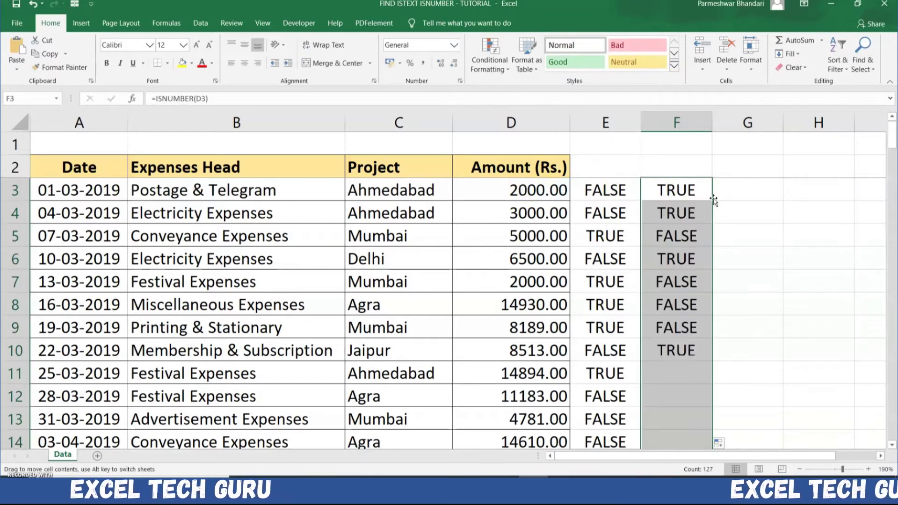
- Check the ISNUMBER results for rows 5–7, where the text amount 5000.00 gives FALSE
click(676, 281)
click(514, 260)
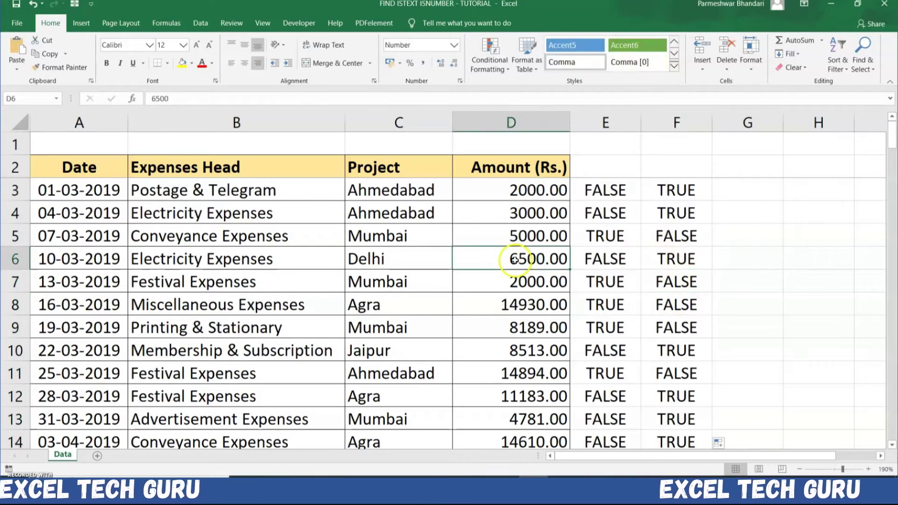
click(660, 259)
click(529, 240)
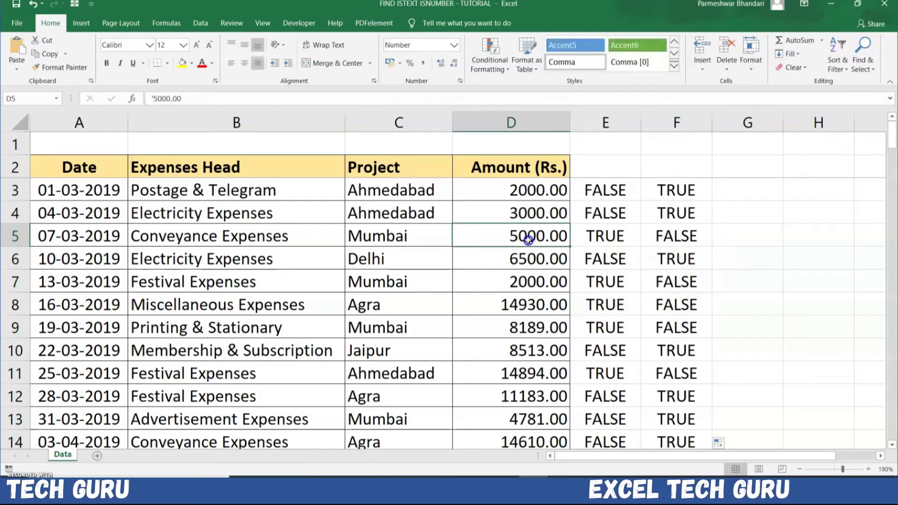
click(663, 236)
click(730, 189)
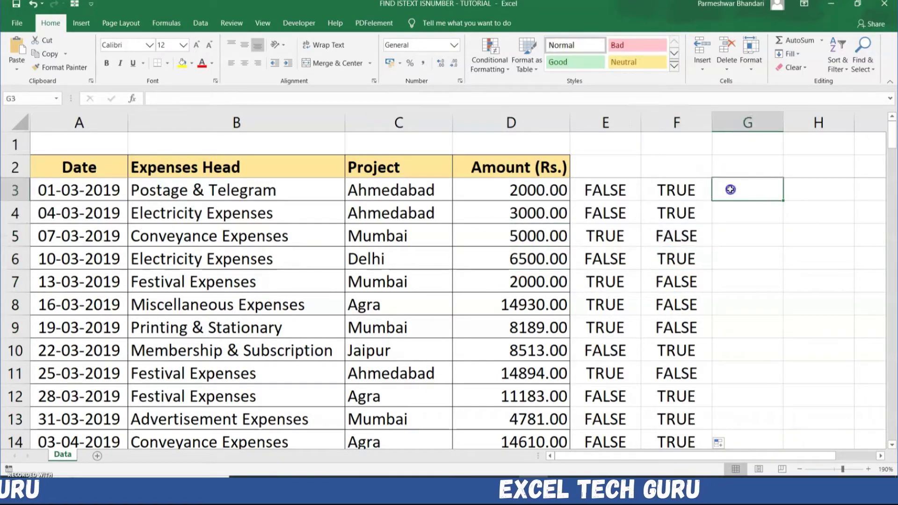
- Enter =ISNUMBER(A3) in G3 and fill it down column G
text(=)
key(BackSpace)
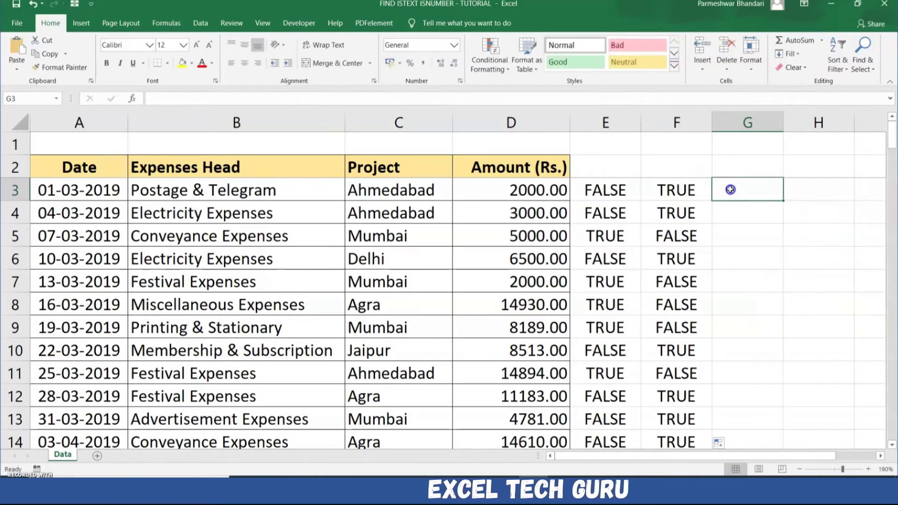
text(=ISNU)
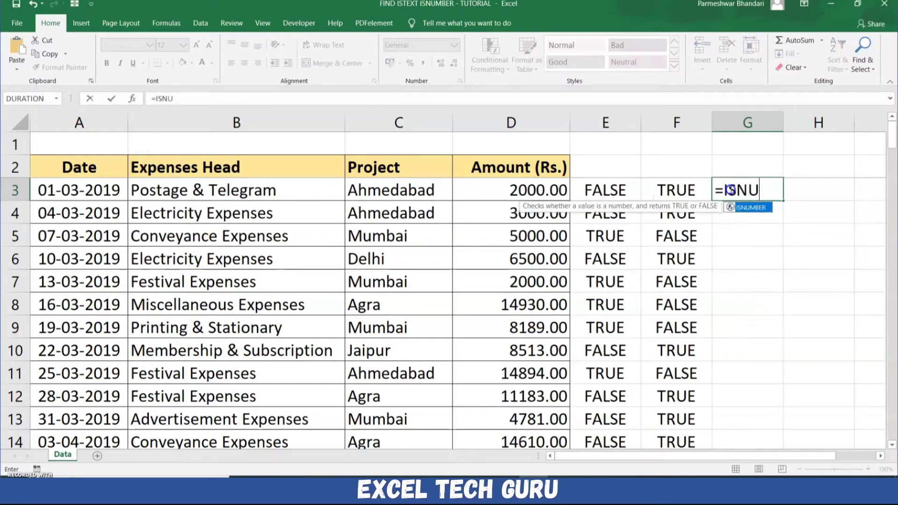
key(Tab)
click(106, 196)
key(Return)
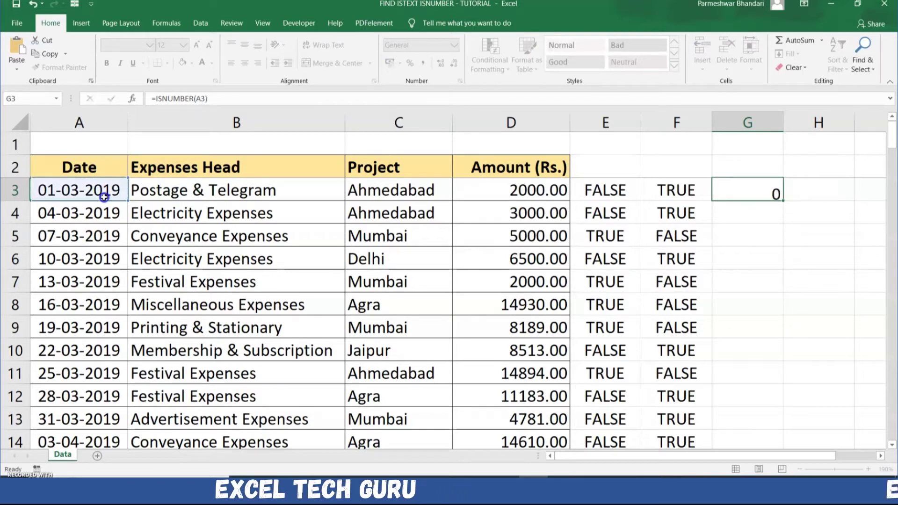
click(756, 194)
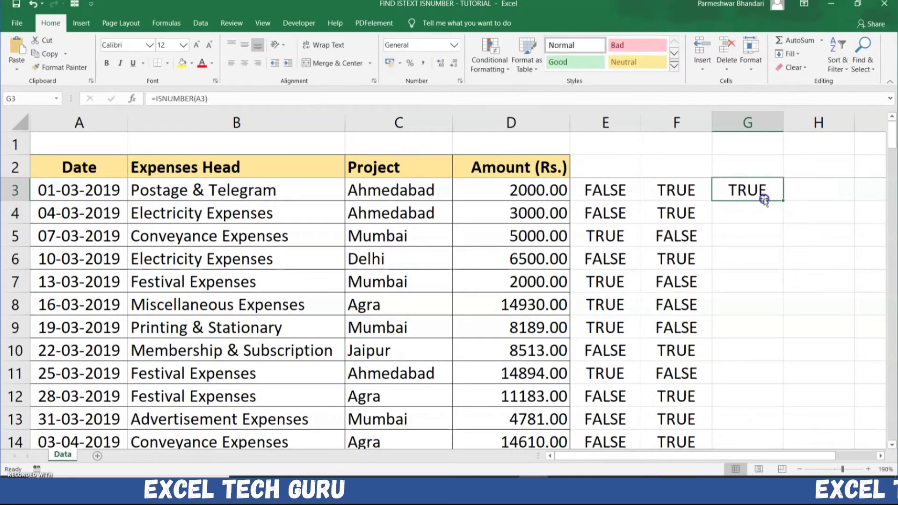
double_click(782, 201)
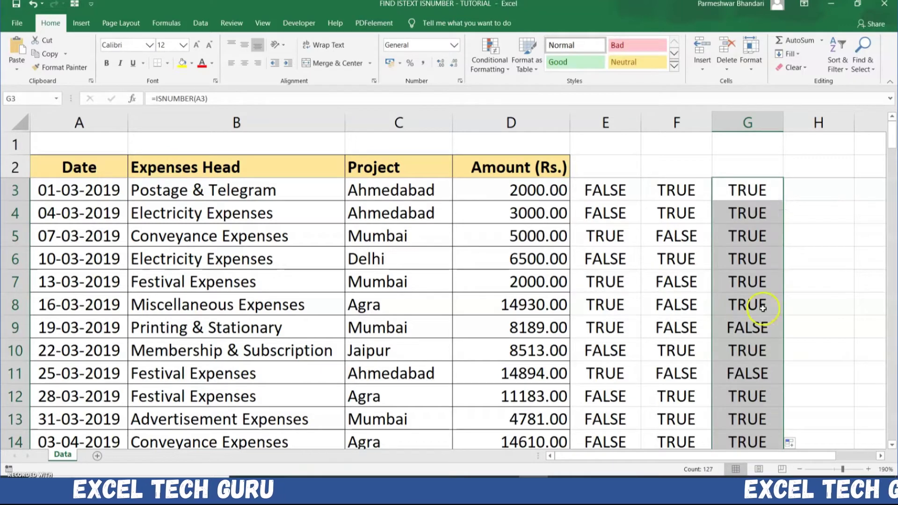
- Confirm that the text-stored date in row 9 returns FALSE in column G
click(746, 327)
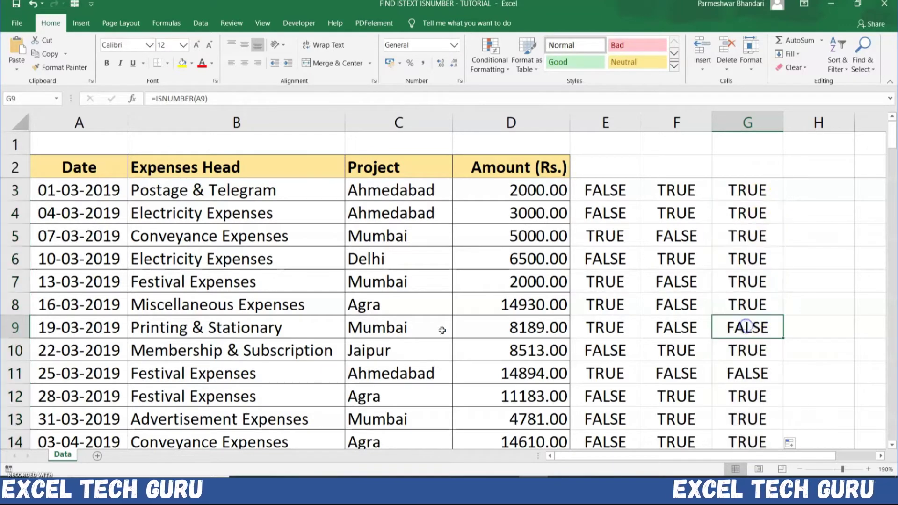
click(53, 326)
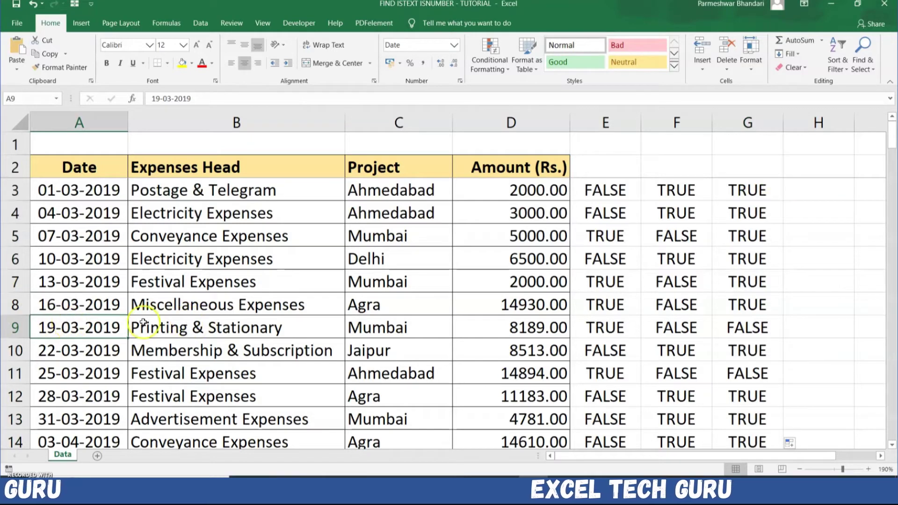
click(727, 337)
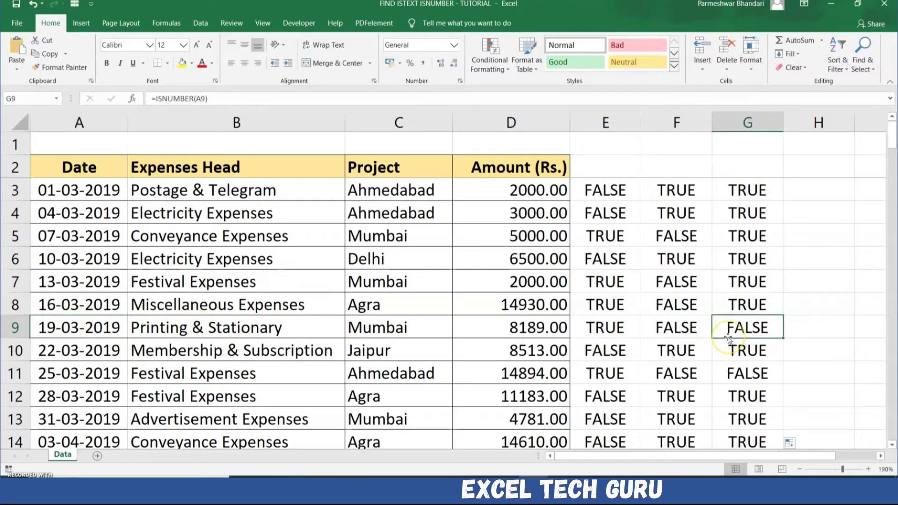
click(606, 188)
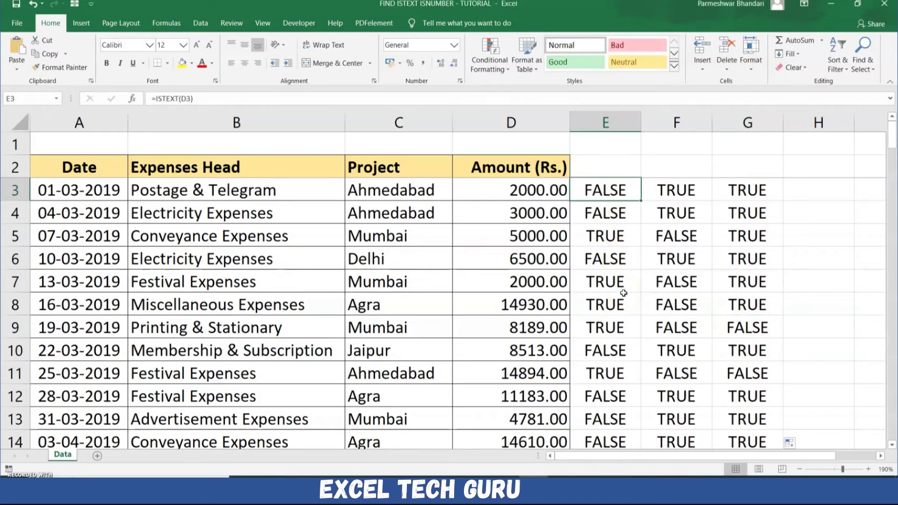
- Change E3's formula to =IF(ISTEXT(D3),"TEXT","")
key(F2)
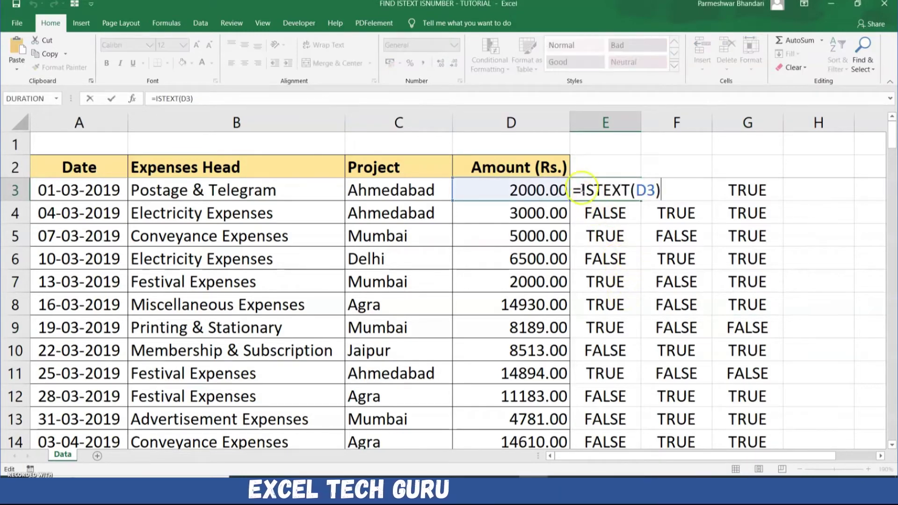
text(IF)
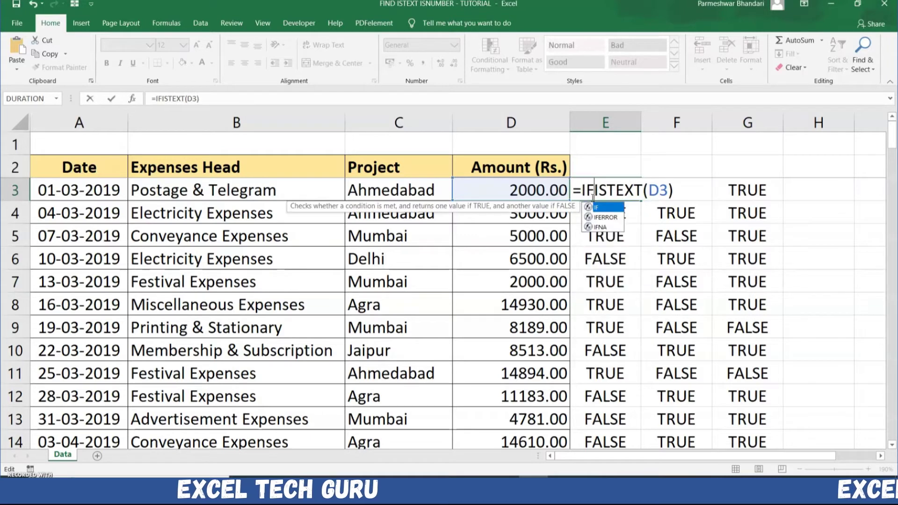
text(()
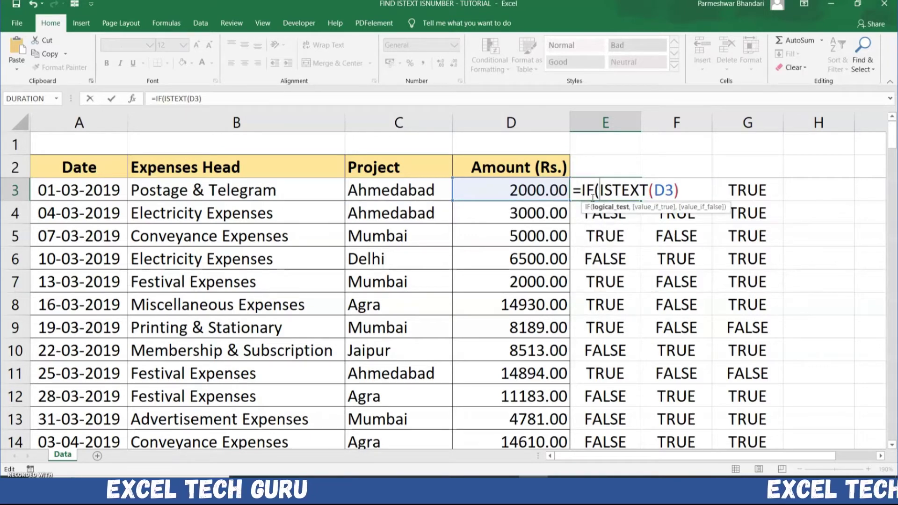
text(,T)
key(BackSpace)
text(")
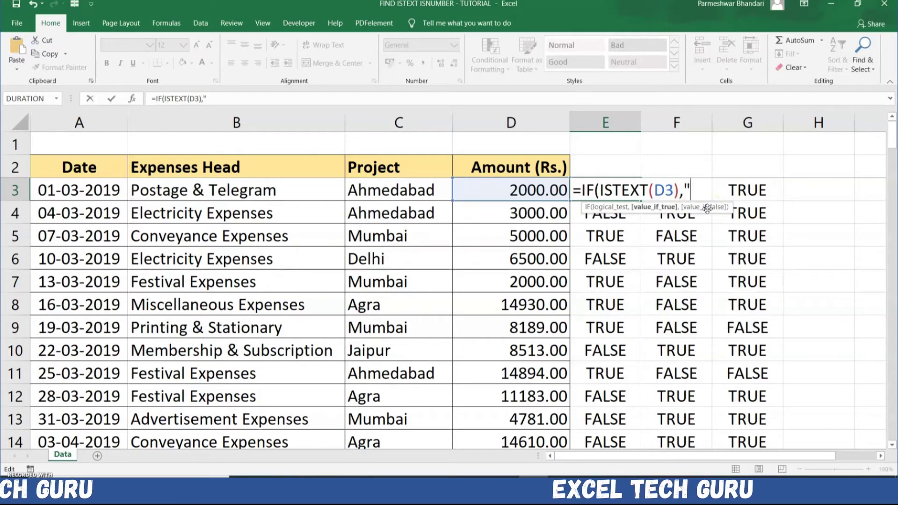
text(TEXT","")
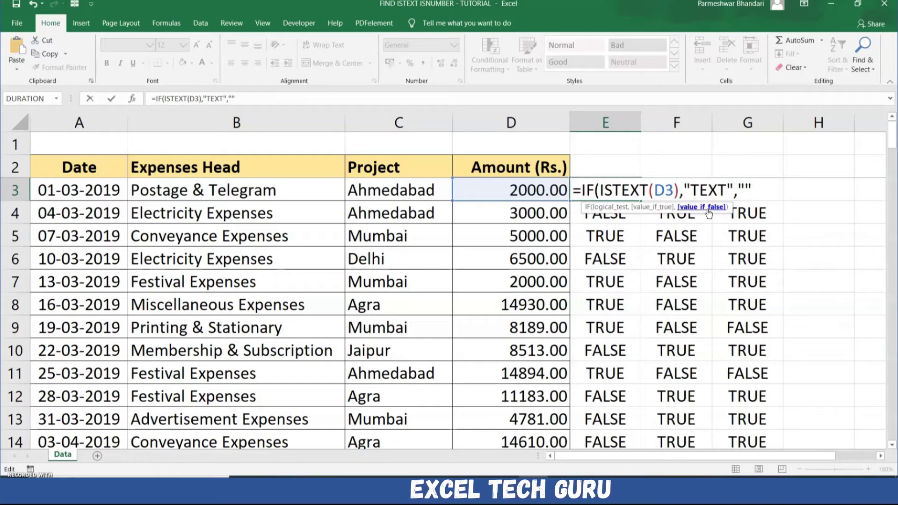
text())
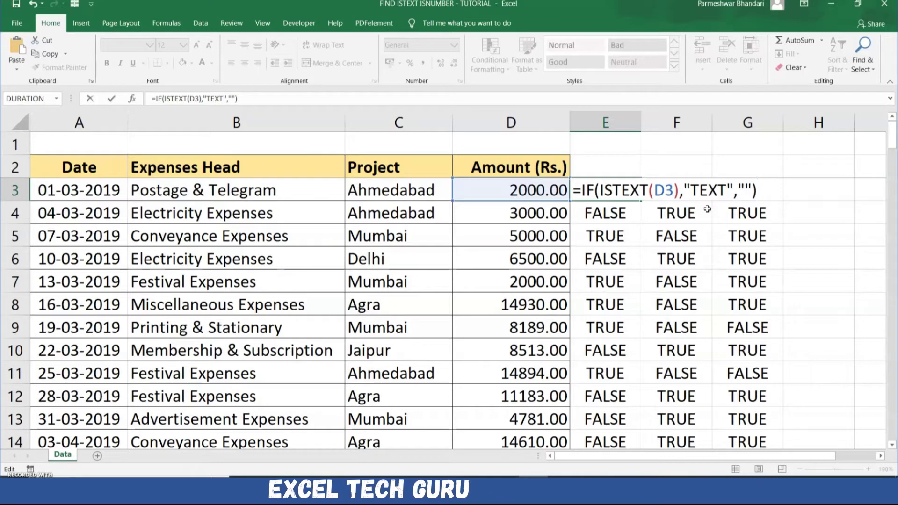
key(Return)
- Fill the IF(ISTEXT) formula down column E and check flagged rows 5 and 7
click(622, 197)
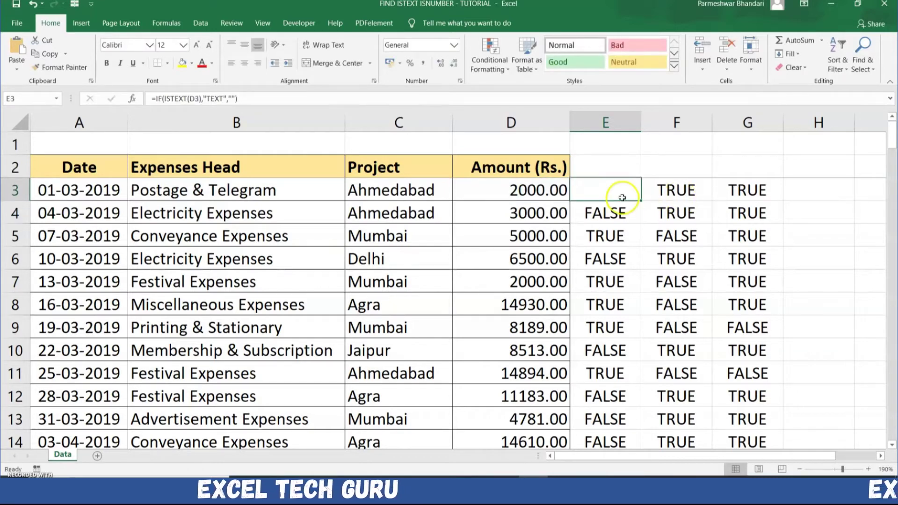
double_click(640, 199)
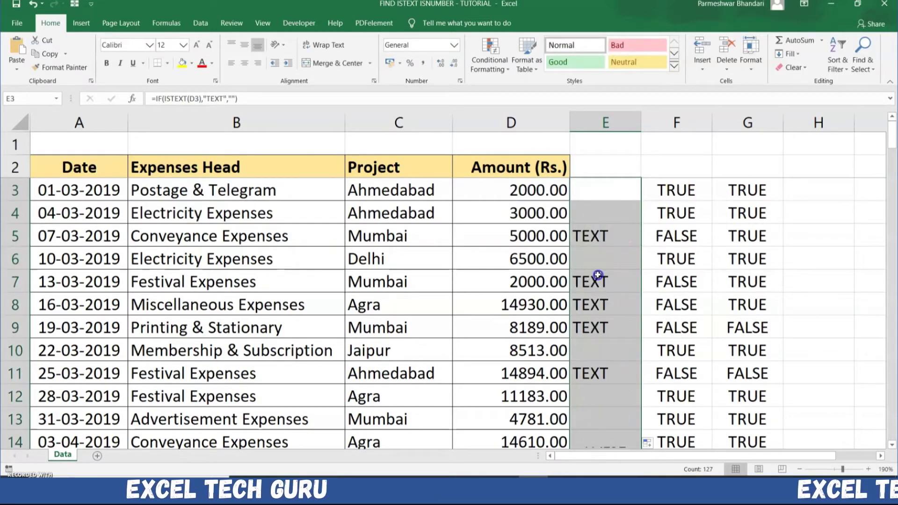
click(600, 232)
click(596, 282)
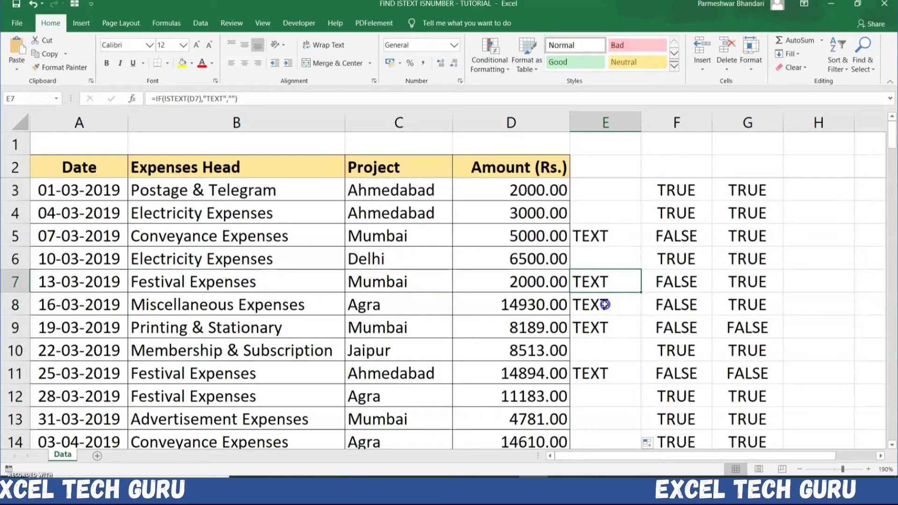
key(Left)
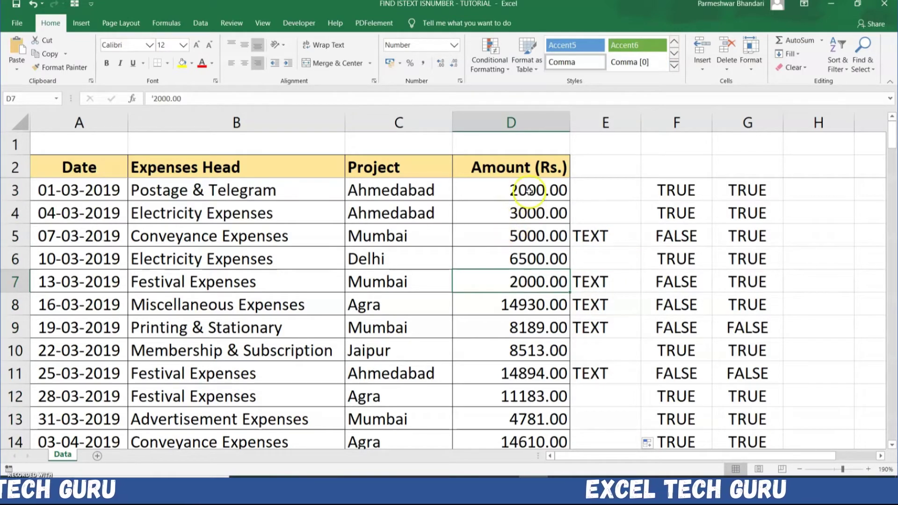
- Select the whole Amount range D3:D129 for conditional formatting
click(529, 191)
key(ctrl+shift+Down)
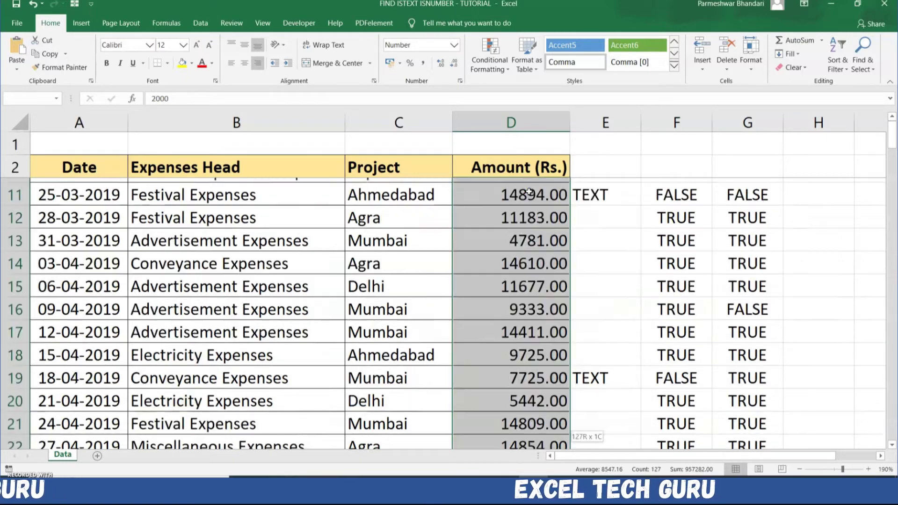
scroll(544, 219, up, 15)
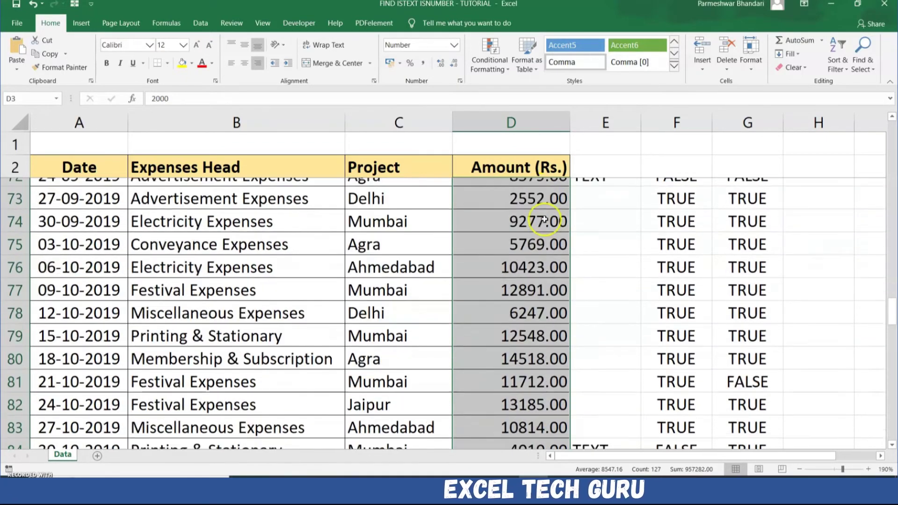
scroll(544, 218, up, 19)
scroll(544, 218, up, 5)
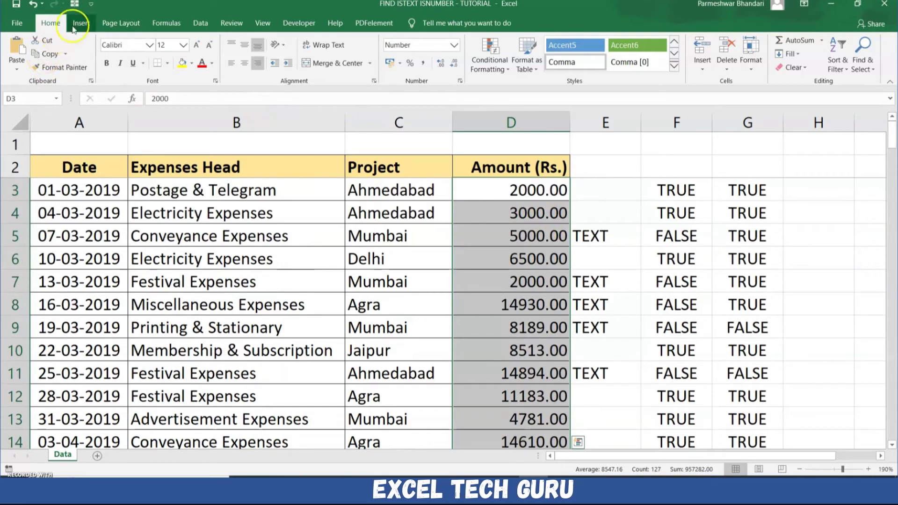
click(487, 53)
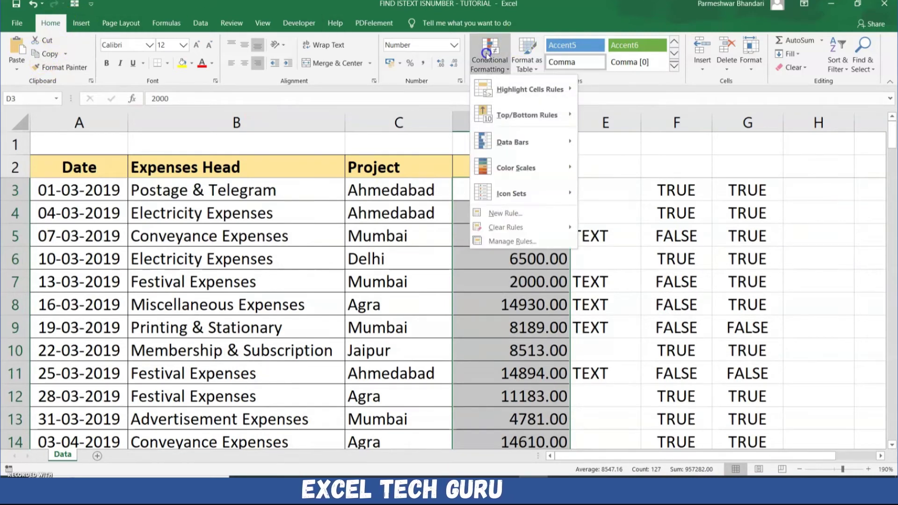
- Create a new formula-based rule with the condition =ISTEXT($D$3)
click(521, 214)
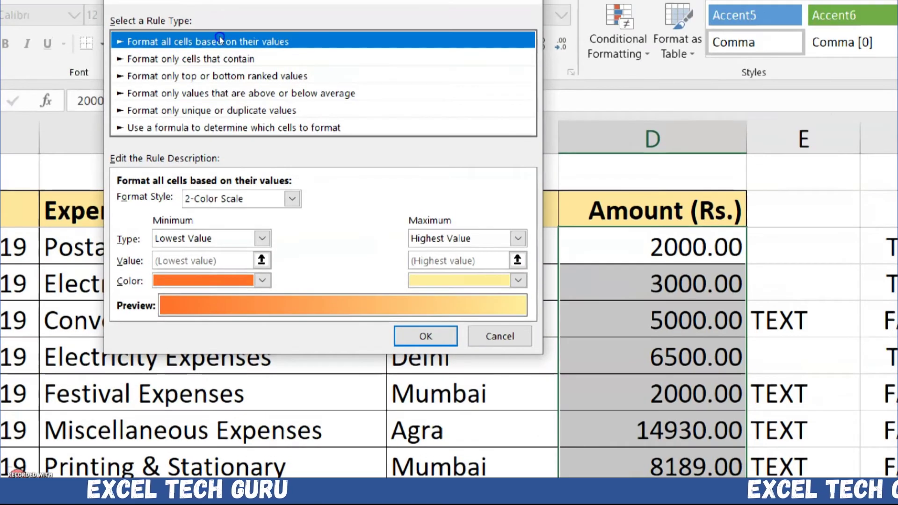
click(230, 120)
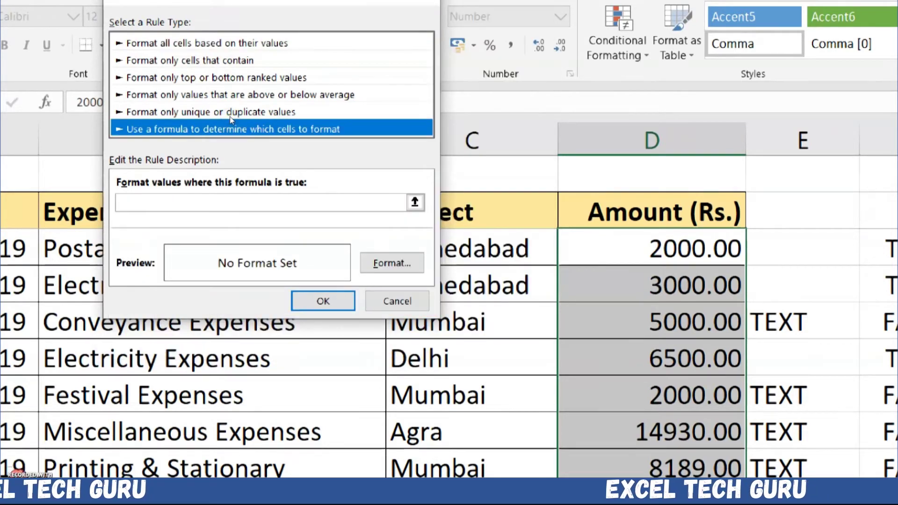
key(Tab)
text(=ISTEXT($D$3)
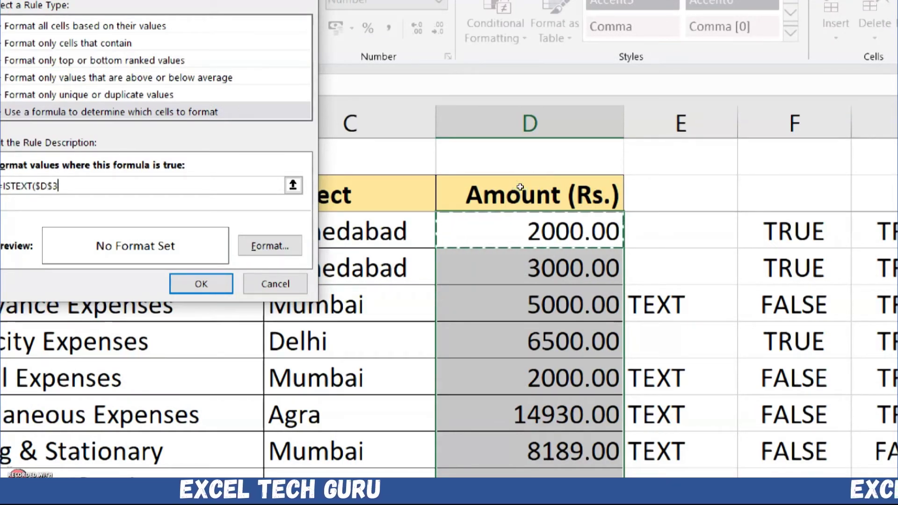
text())
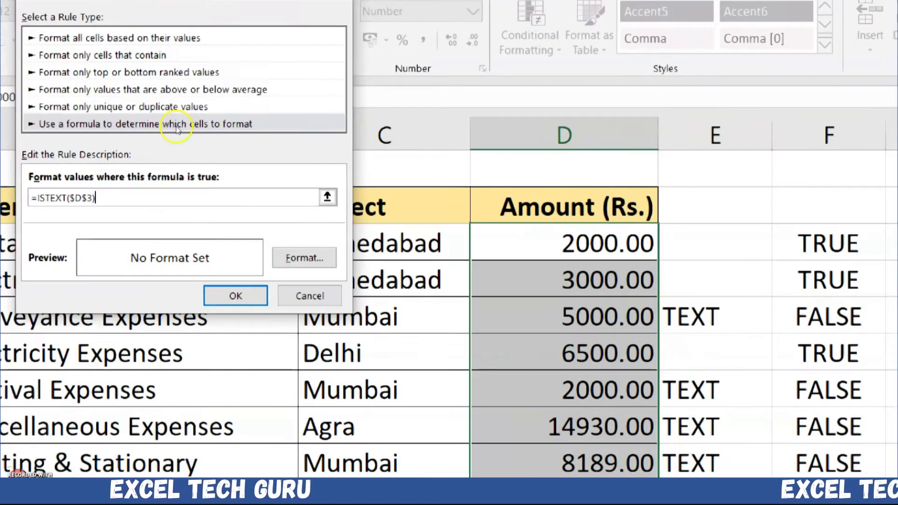
- Change the condition to =ISTEXT($D3) and bring up Format Cells for the rule
key(Left)
key(Left)
key(Left)
key(Delete)
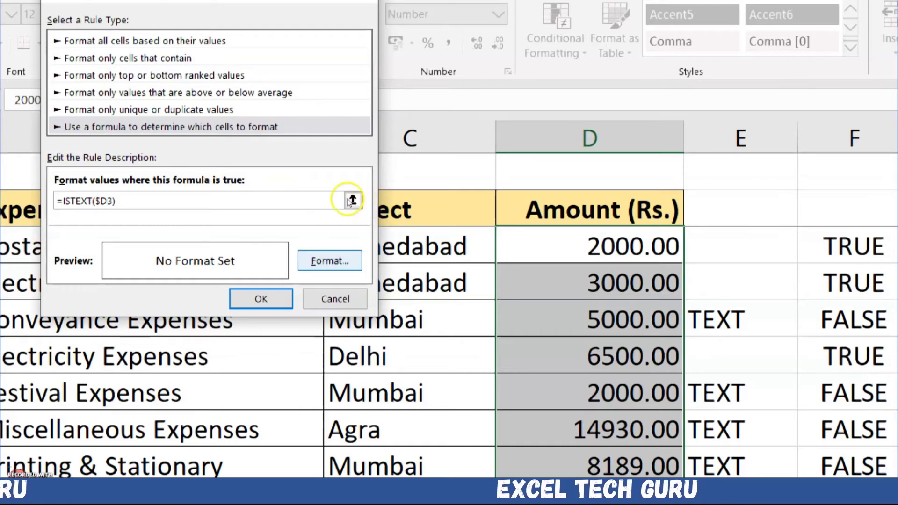
key(Tab)
key(Return)
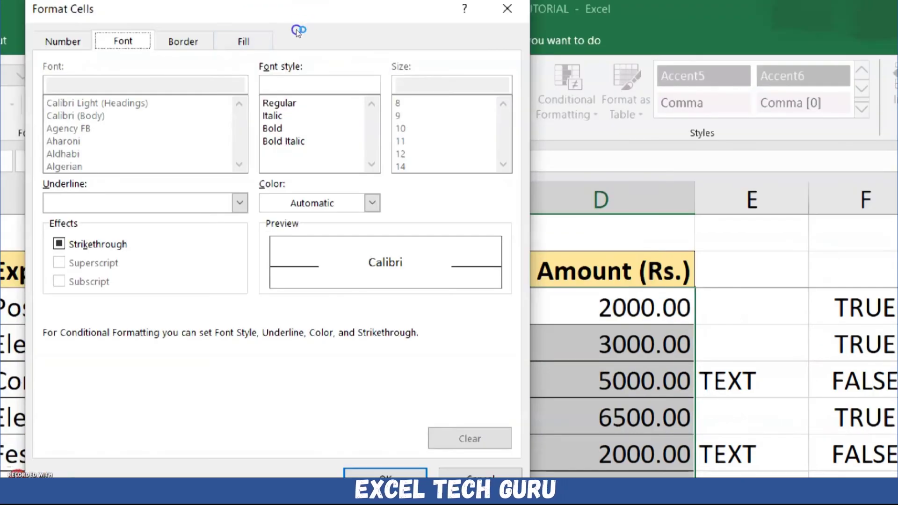
- Pick yellow as the fill for the =ISTEXT($D3) rule and apply the rule
click(243, 41)
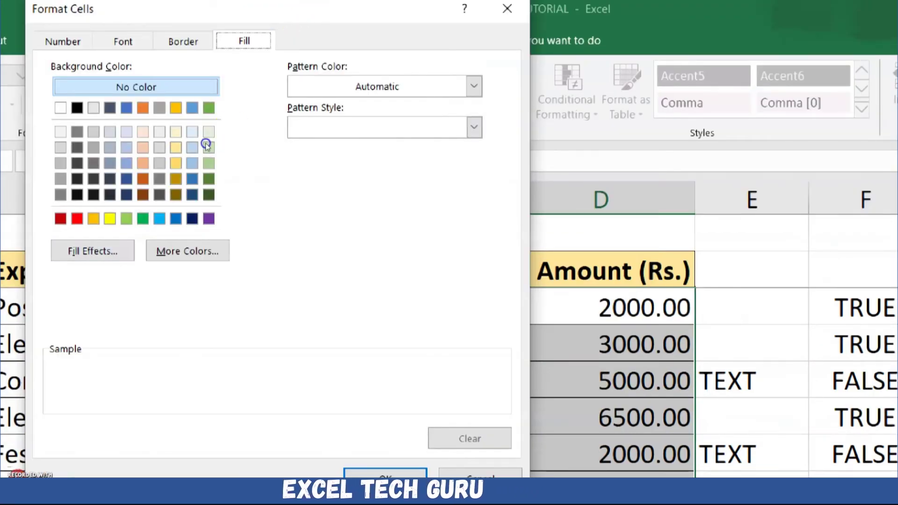
click(110, 219)
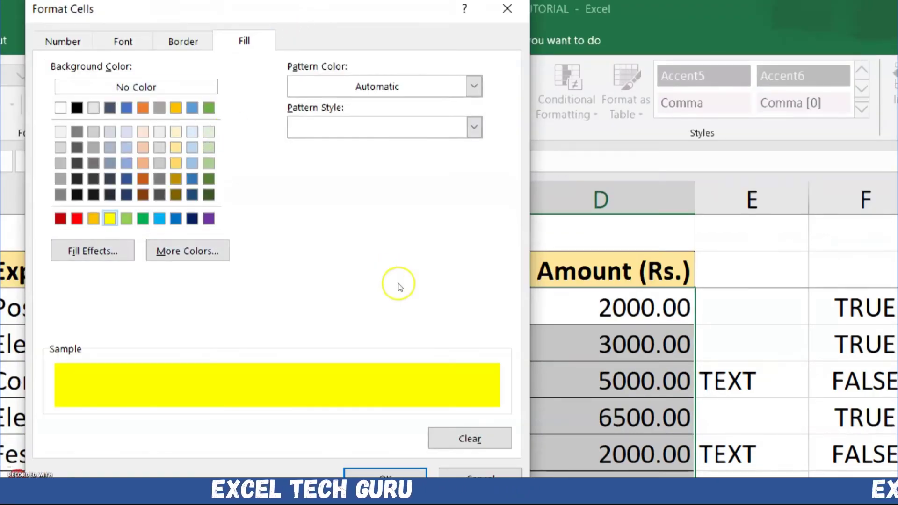
key(Return)
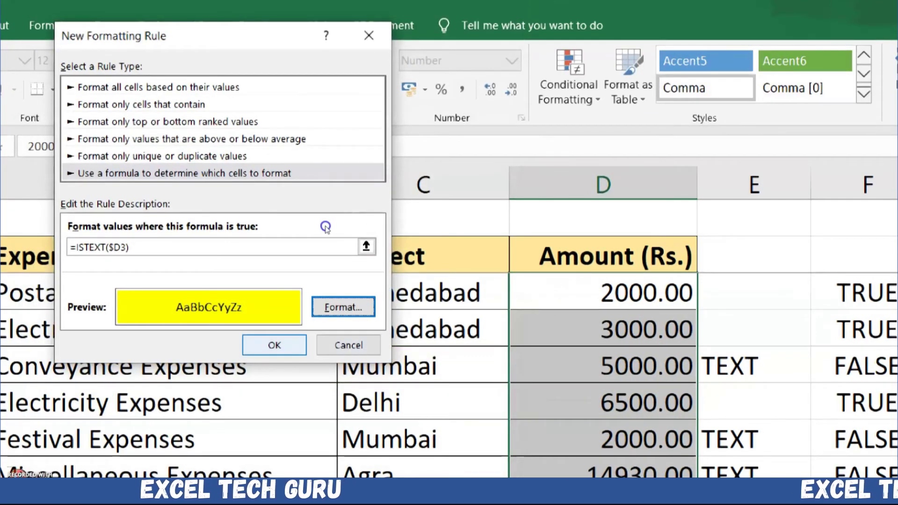
key(Return)
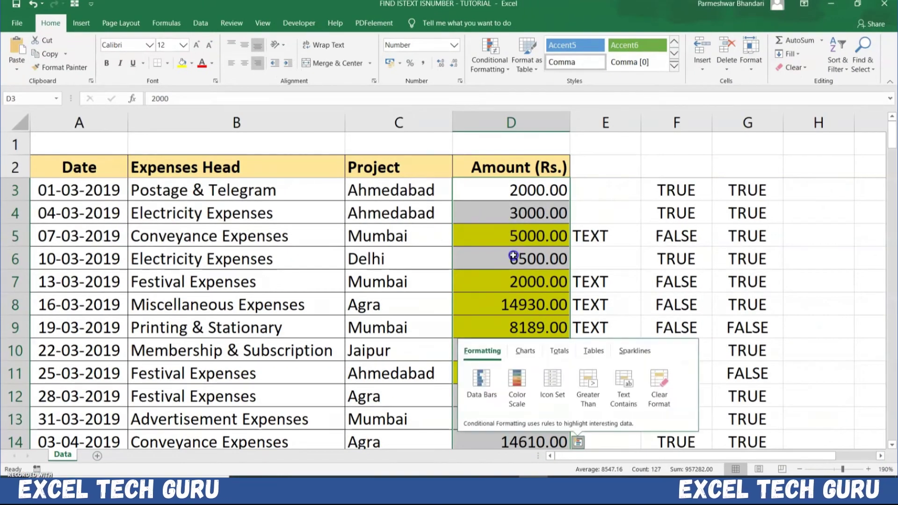
click(513, 257)
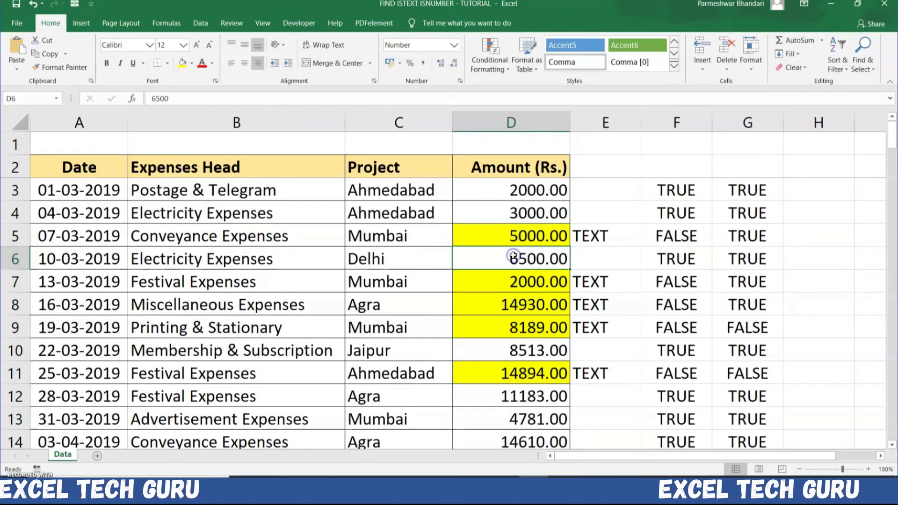
click(520, 303)
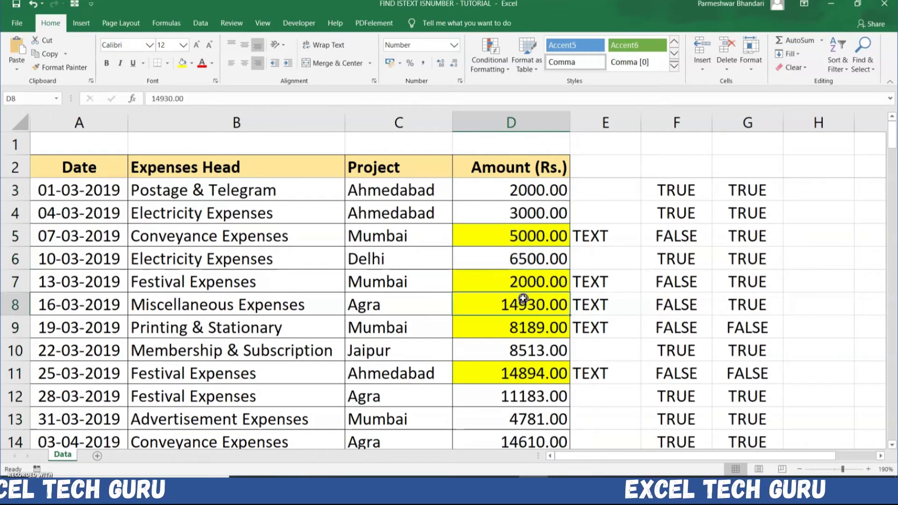
click(532, 240)
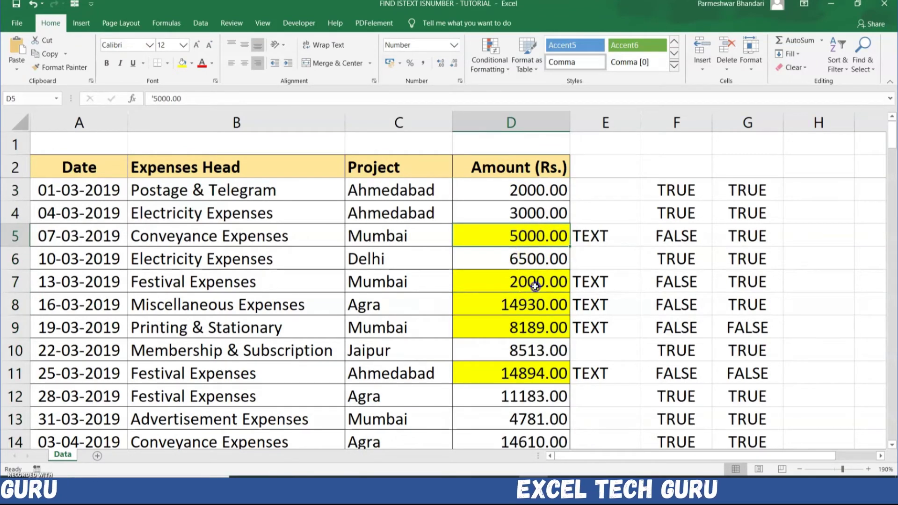
click(534, 326)
scroll(533, 312, down, 3)
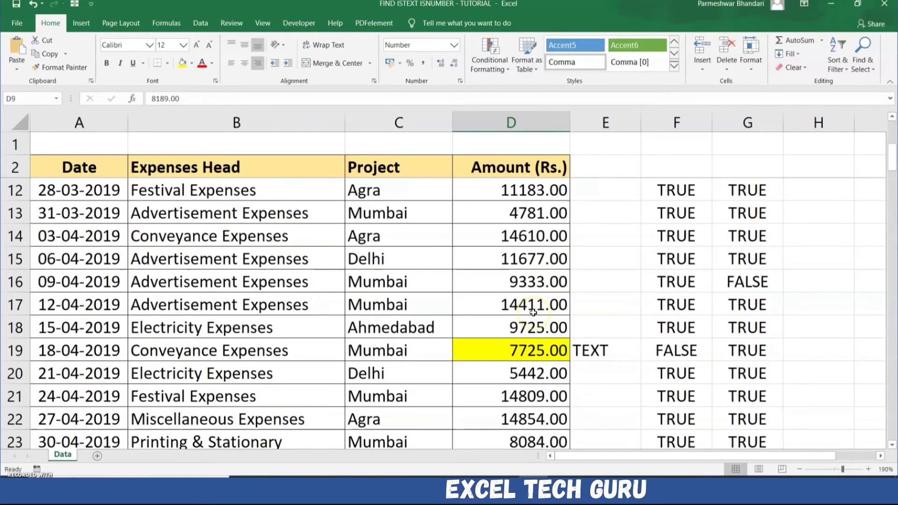
scroll(534, 312, down, 4)
scroll(533, 312, down, 5)
scroll(534, 313, up, 1)
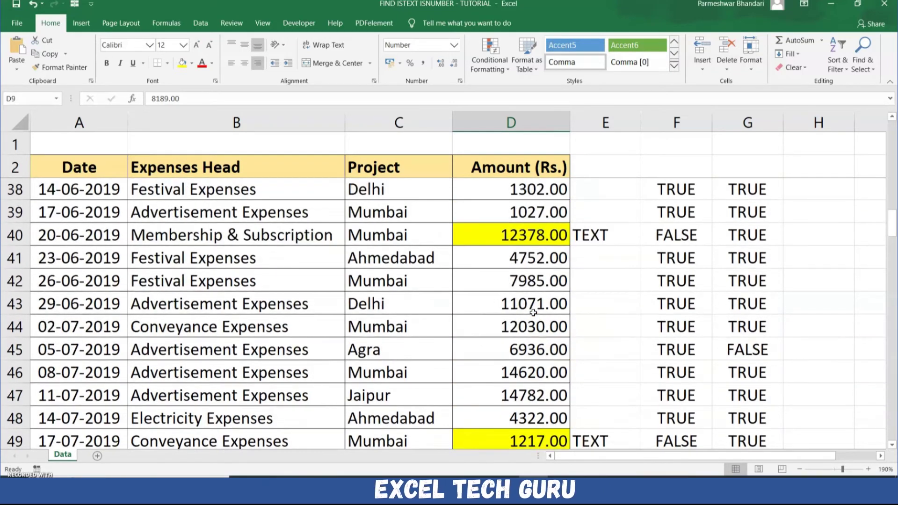
scroll(534, 313, up, 12)
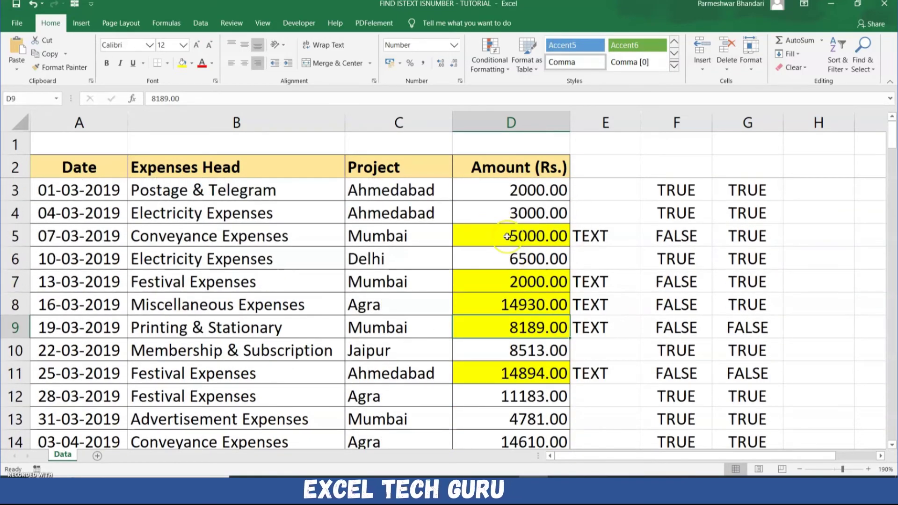
click(524, 277)
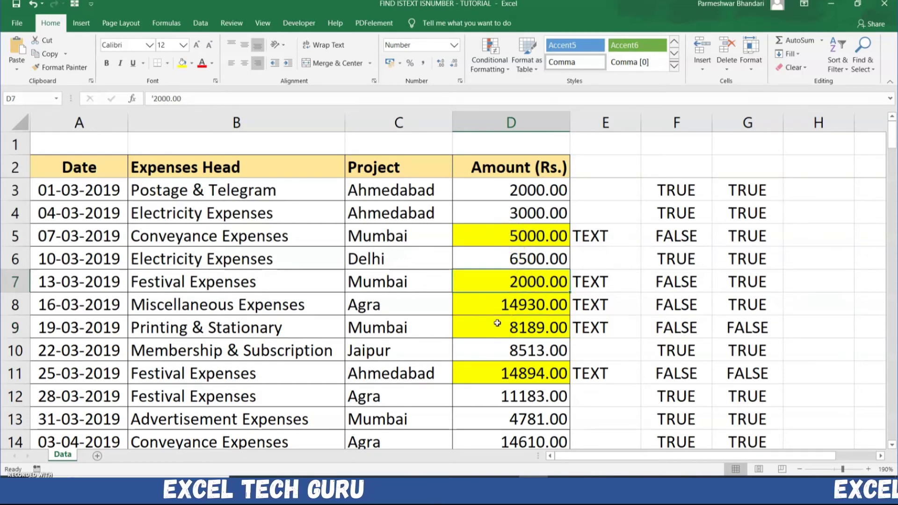
key(F2)
click(98, 190)
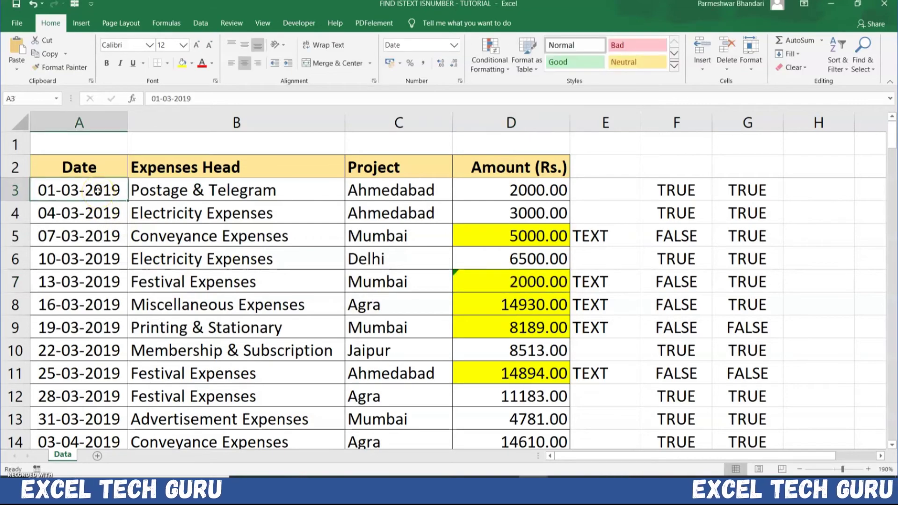
- Select all dates in column A from A3 downward and bring up the Go To dialog
key(ctrl+shift+Down)
scroll(161, 235, up, 8)
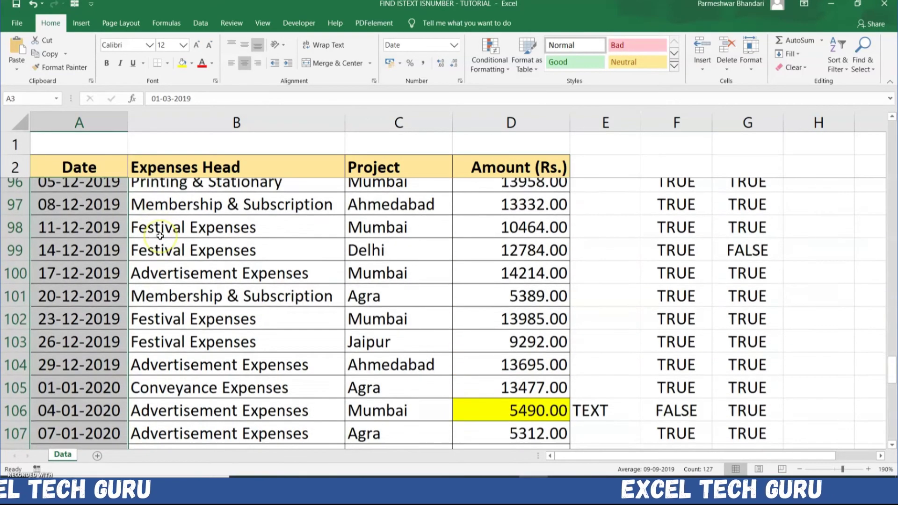
scroll(160, 237, up, 16)
scroll(160, 236, up, 15)
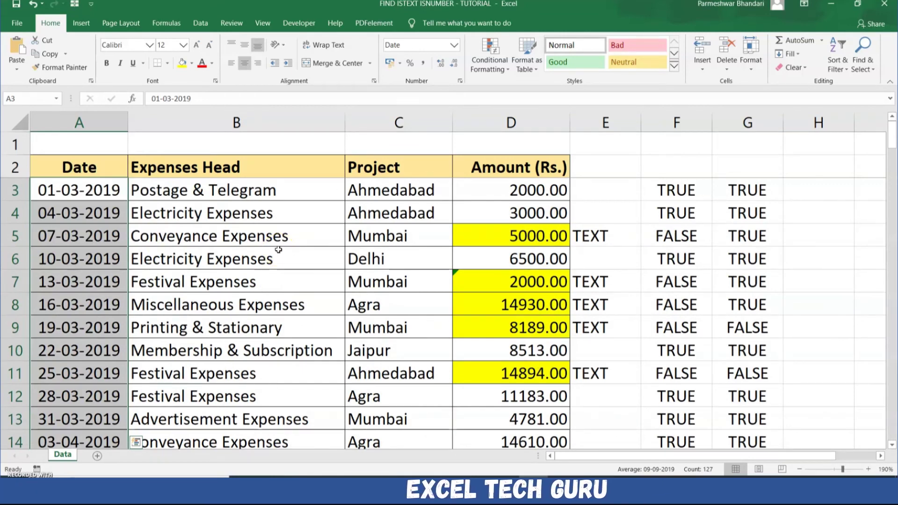
key(ctrl+g)
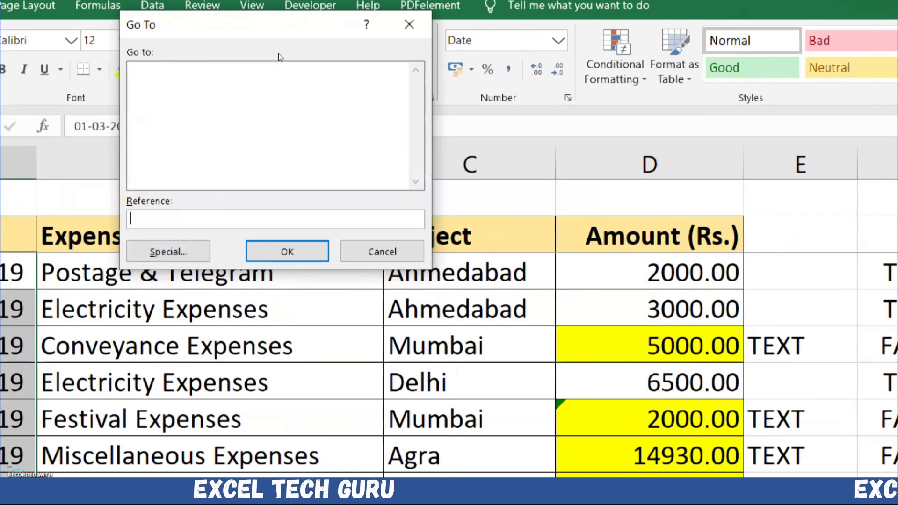
- Use Go To Special with Constants, Text only, to select the text-stored dates
key(alt+s)
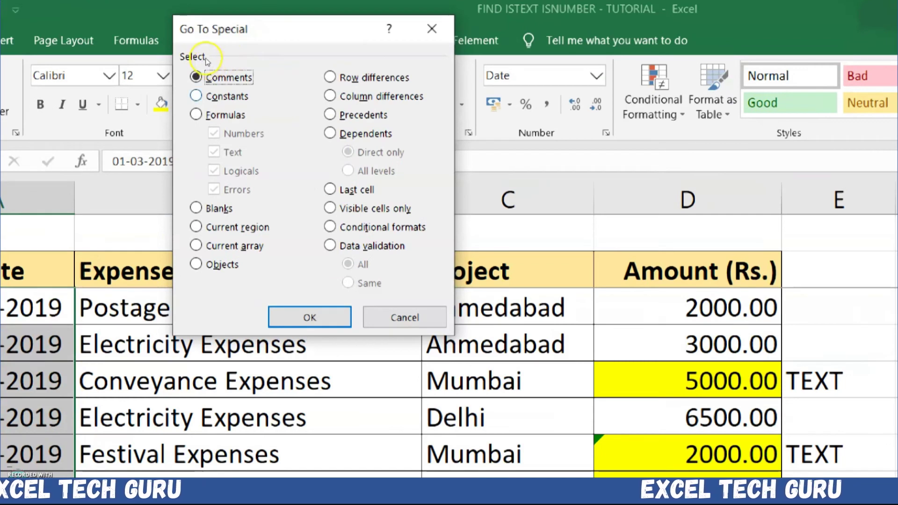
key(alt+o)
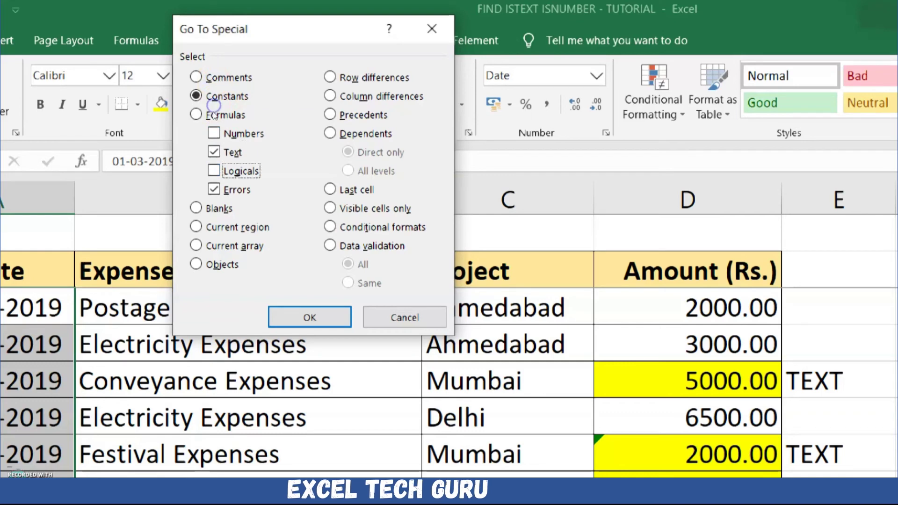
key(Return)
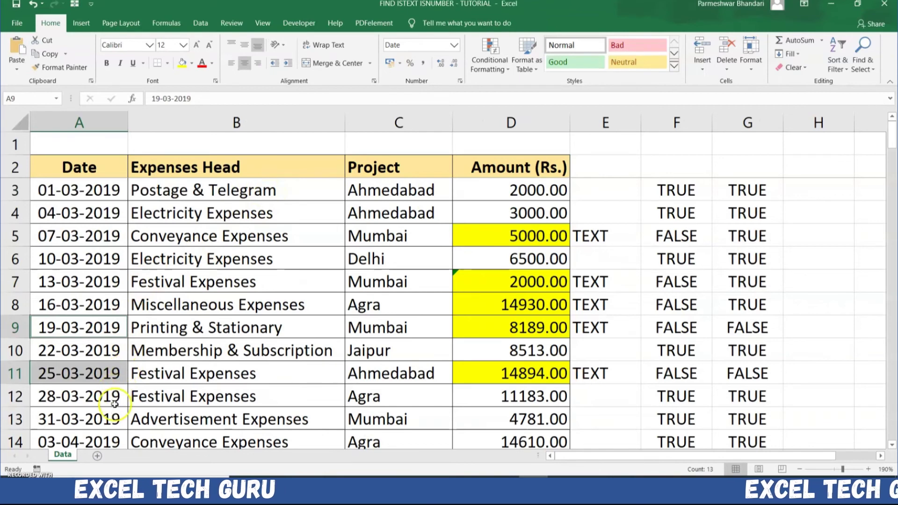
- Fill the selected text-stored dates yellow and deselect to reveal them
click(182, 64)
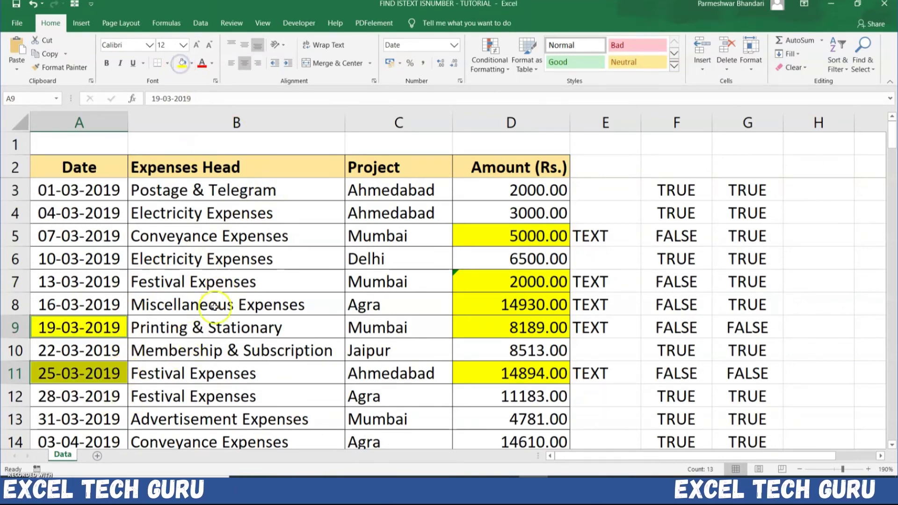
click(229, 310)
scroll(232, 312, down, 3)
scroll(238, 306, down, 3)
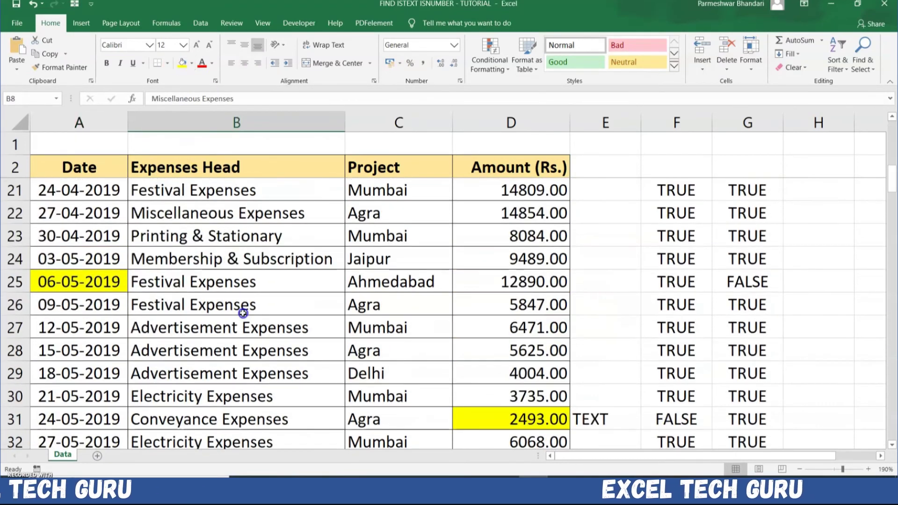
scroll(241, 306, down, 3)
scroll(248, 309, down, 4)
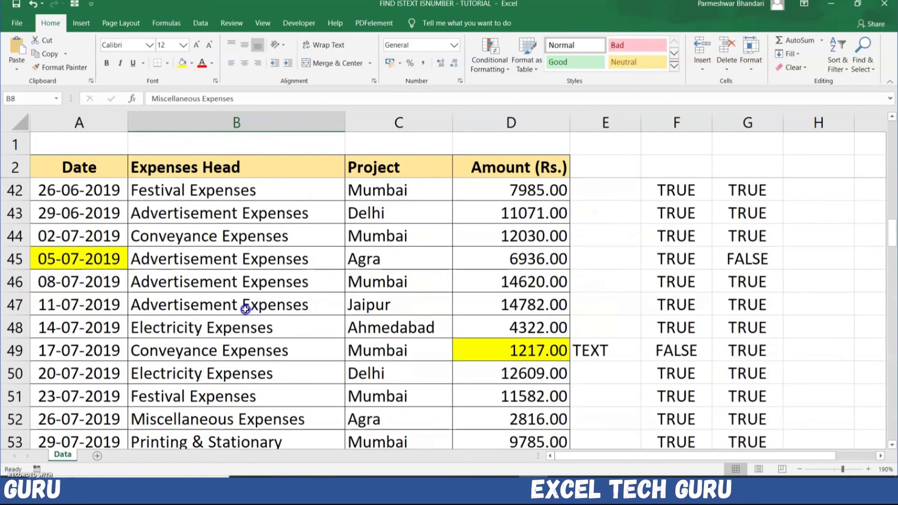
- Check the yellow date in A45 against its ISNUMBER results in row 45
click(103, 262)
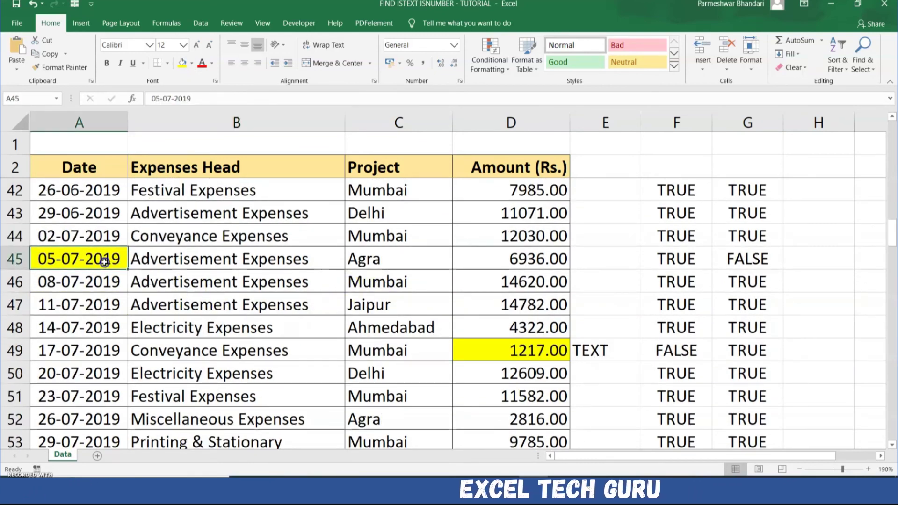
click(747, 265)
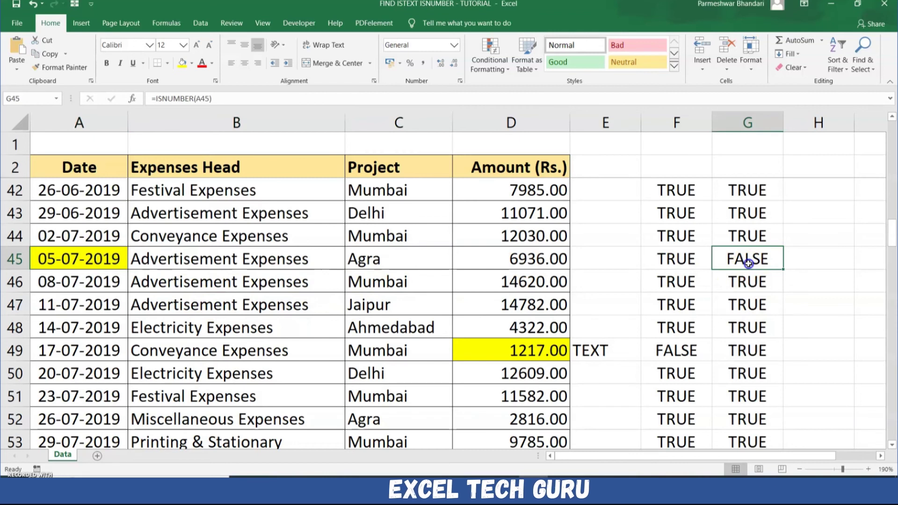
click(685, 260)
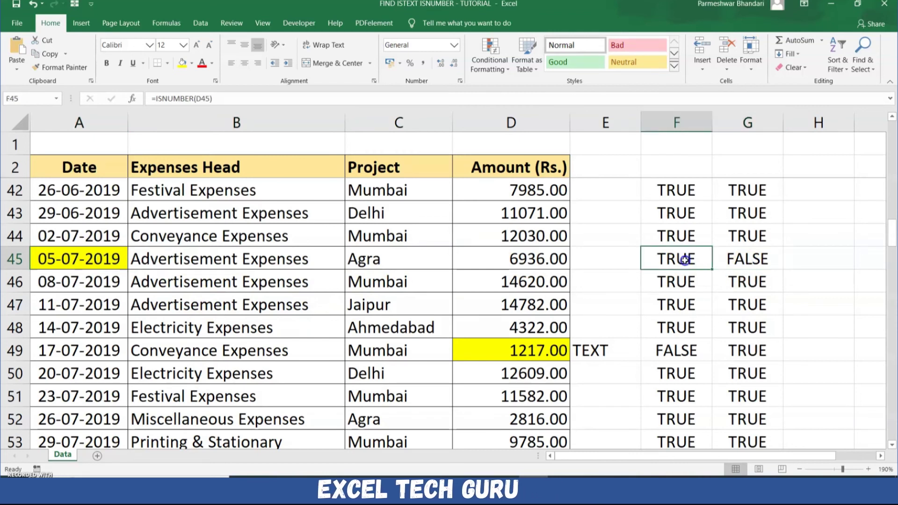
click(87, 263)
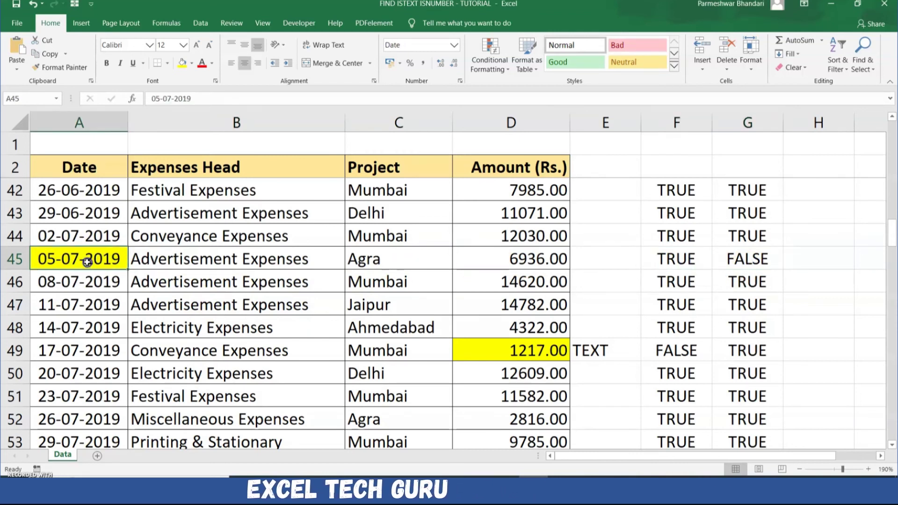
scroll(206, 300, up, 7)
scroll(206, 300, up, 6)
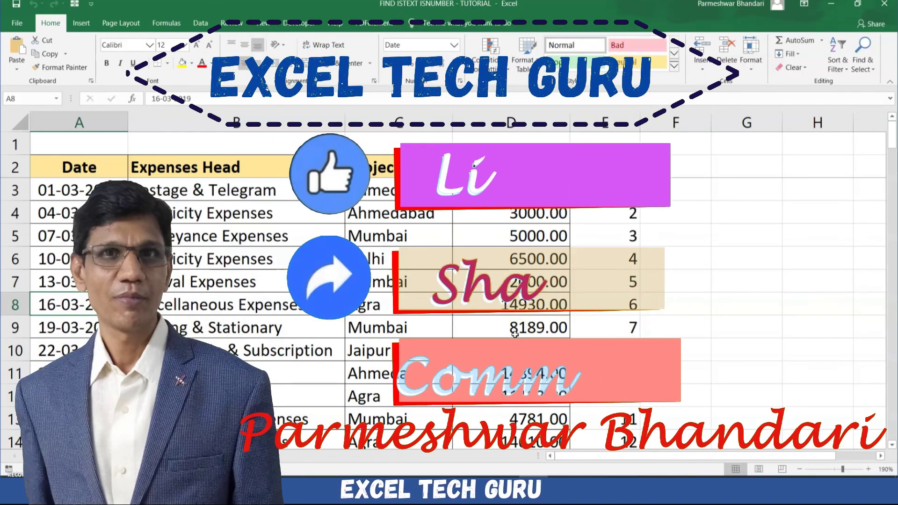
- Select the amounts in D3:D6
mouse_move(496, 190)
mouse_down()
mouse_move(535, 230)
mouse_move(534, 259)
mouse_up()
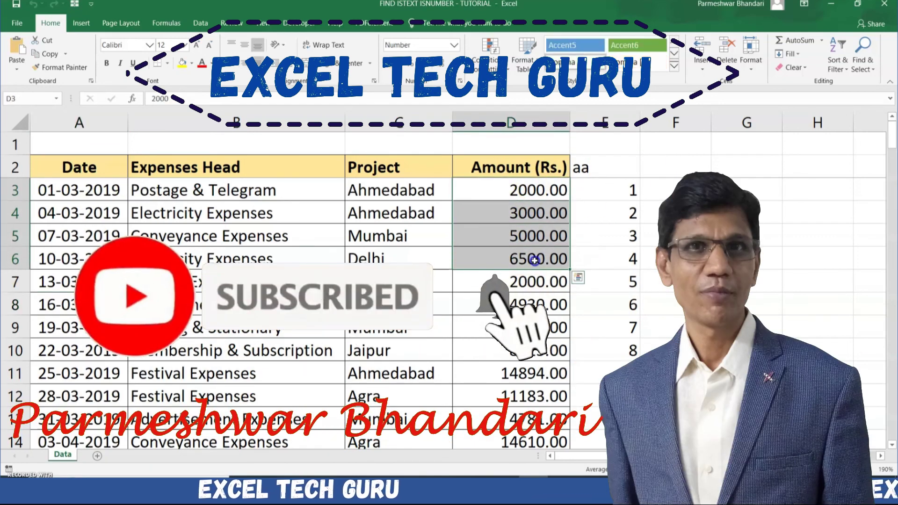